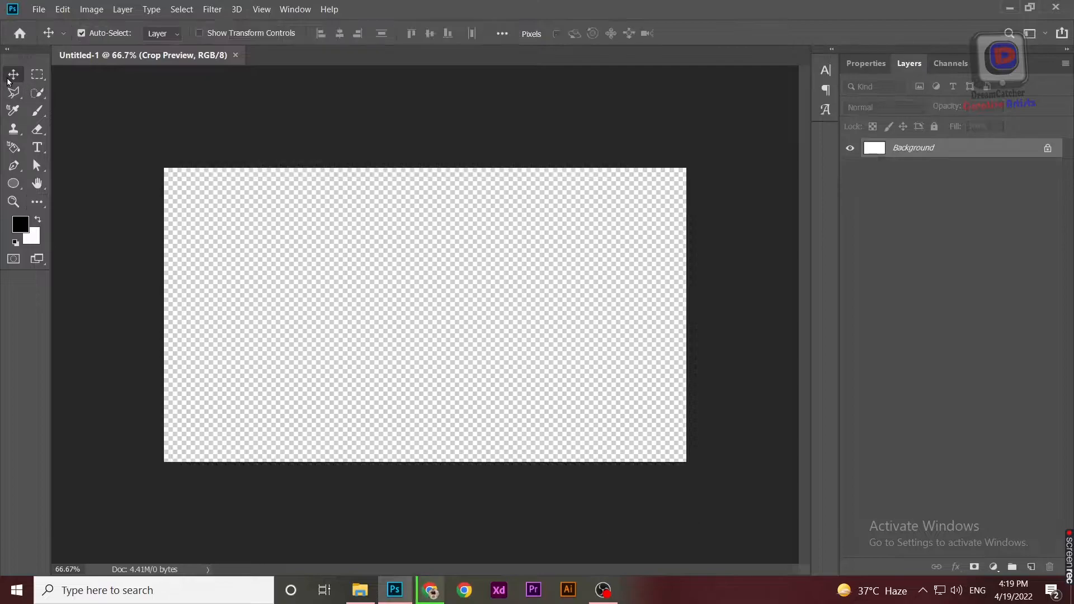
# Step: Place the foot ball image on the canvas, scaled to about 60% and positioned near the centre
pyautogui.click(360, 591)
pyautogui.moveTo(400, 315); pyautogui.dragTo(436, 331)
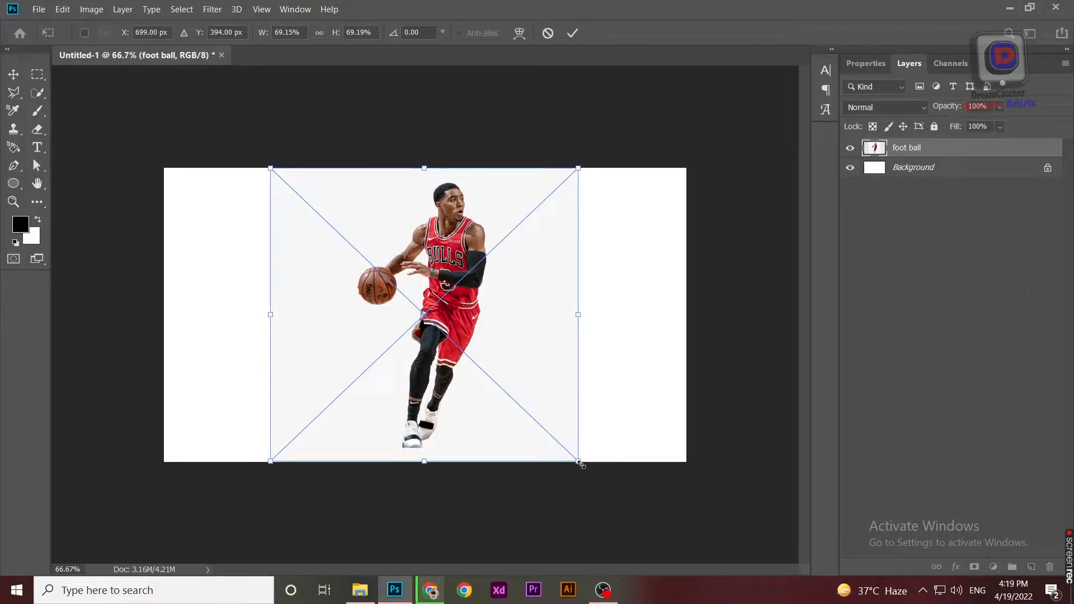
pyautogui.moveTo(582, 463); pyautogui.dragTo(545, 428)
pyautogui.moveTo(494, 319); pyautogui.dragTo(522, 343)
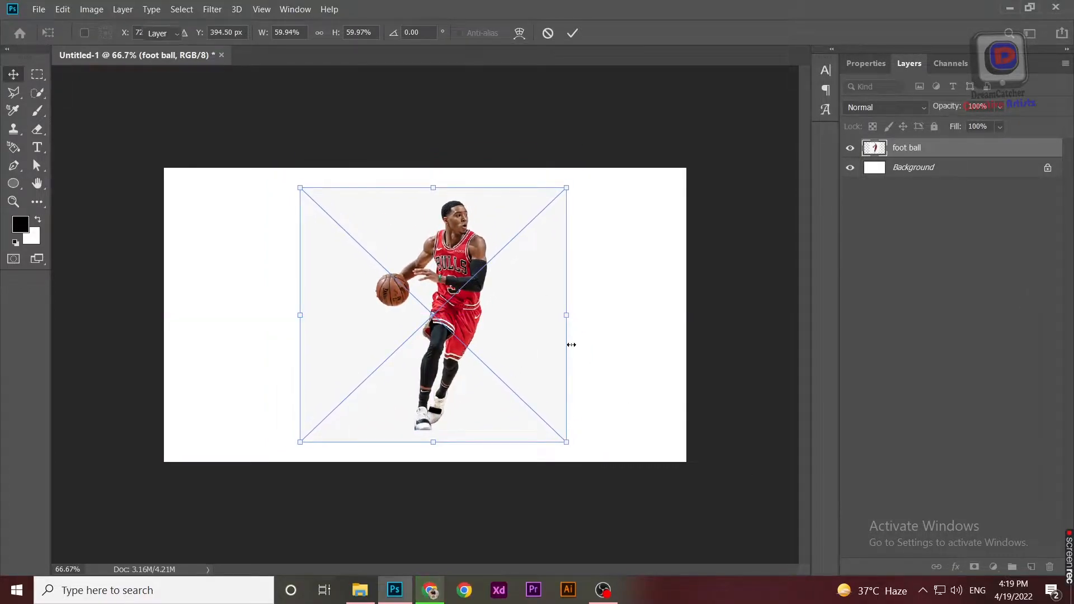
pyautogui.press('Return')
pyautogui.click(955, 247)
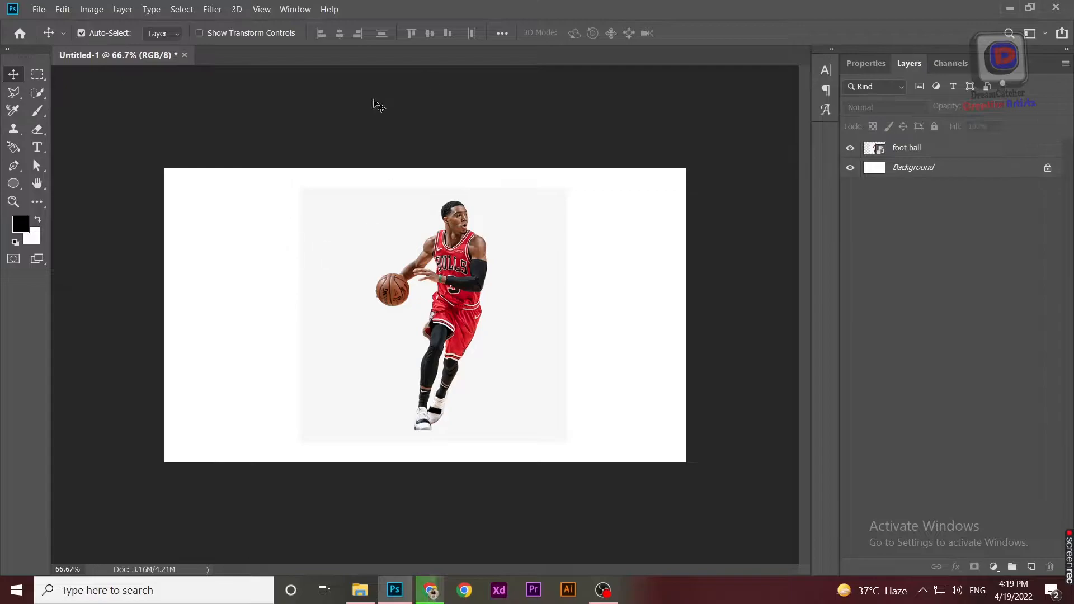
# Step: Rasterize the foot ball layer and select the basketball player with Select Subject
pyautogui.click(99, 11)
pyautogui.moveTo(182, 9)
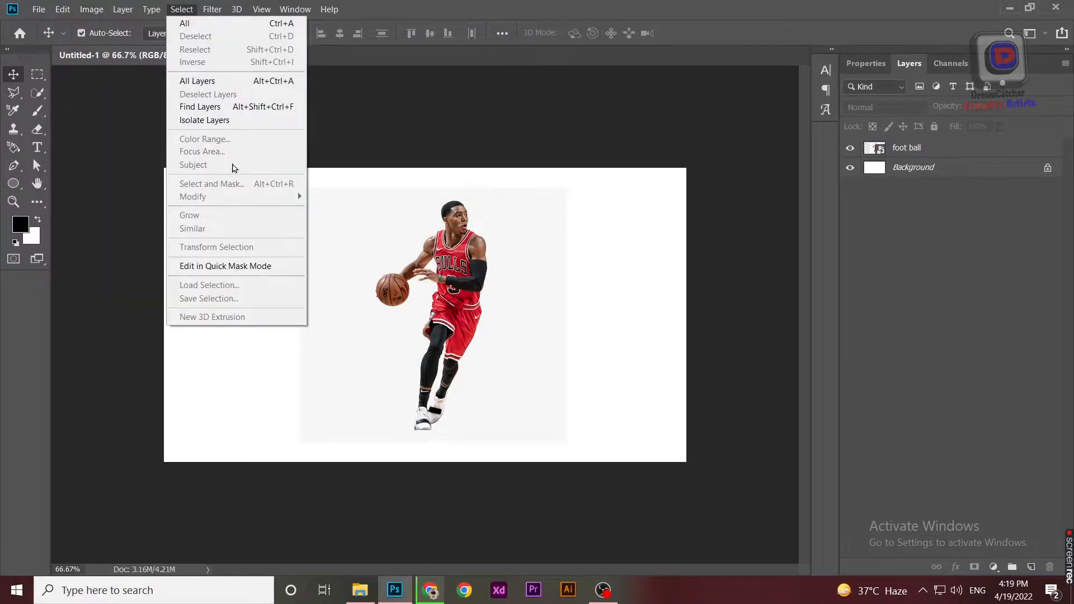
pyautogui.rightClick(905, 146)
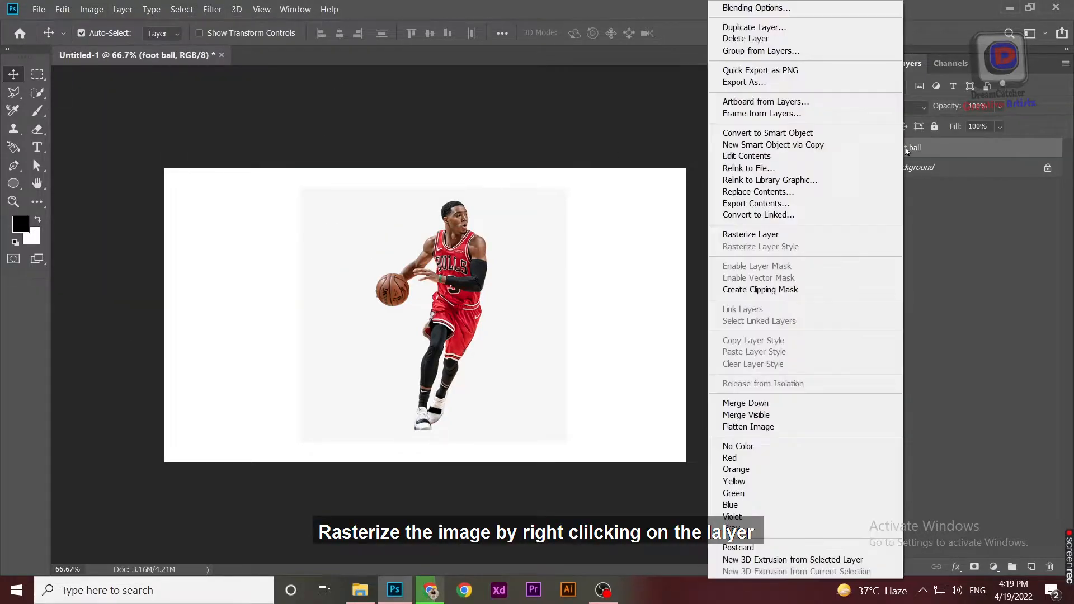
pyautogui.click(751, 234)
pyautogui.click(182, 9)
pyautogui.click(199, 164)
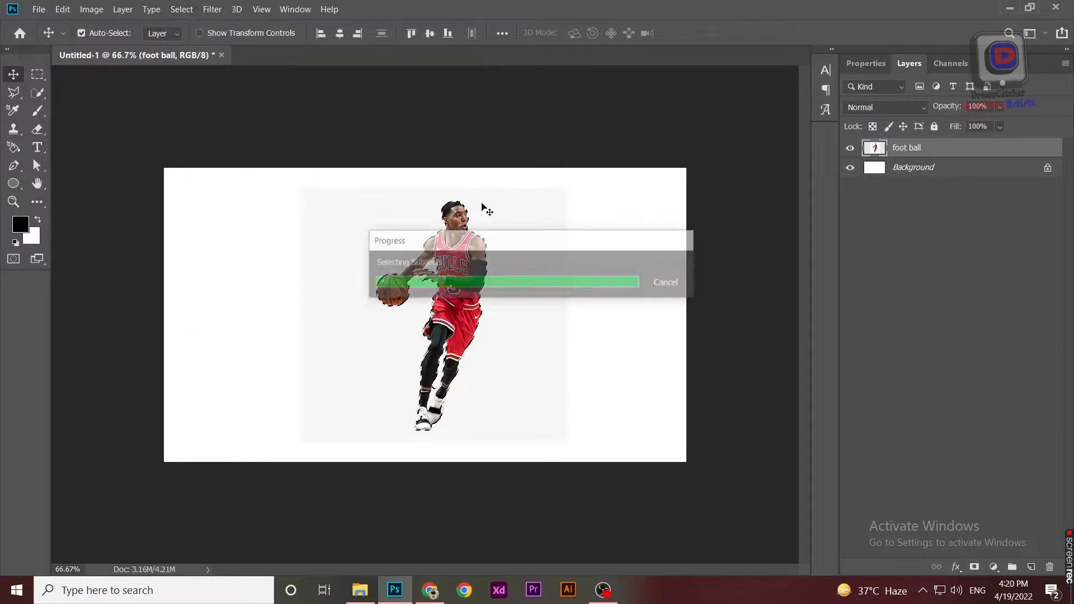
# Step: Enter Quick Mask mode and paint along the shoe edges with a size 10 black brush
pyautogui.scroll(3, 473, 295)
pyautogui.scroll(2, 473, 295)
pyautogui.scroll(-1, 473, 295)
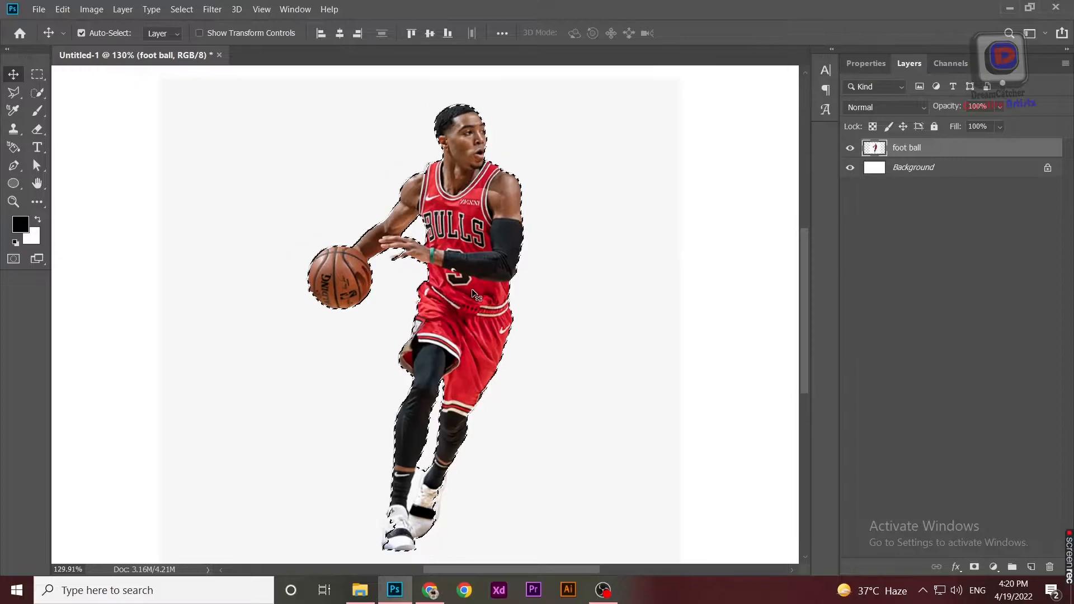
pyautogui.press('q')
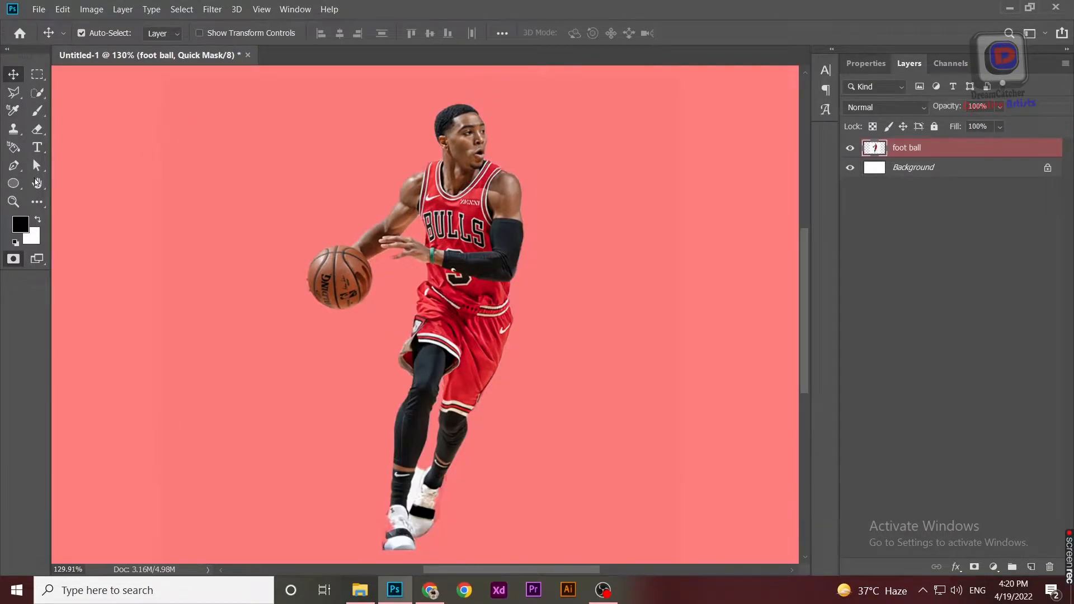
pyautogui.click(37, 110)
pyautogui.scroll(-4, 412, 338)
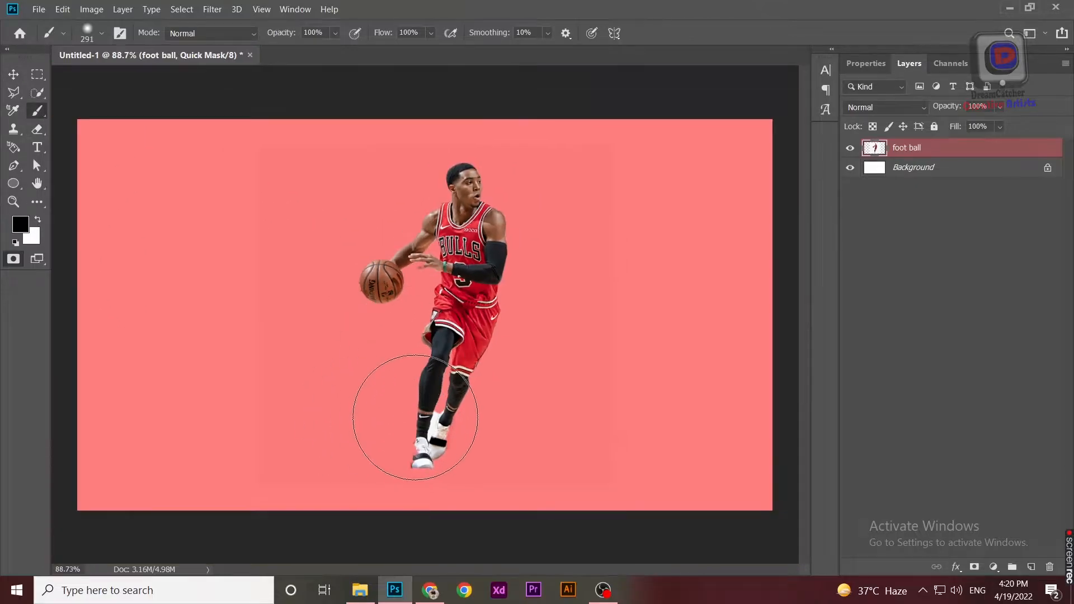
pyautogui.scroll(3, 423, 426)
pyautogui.scroll(5, 425, 429)
pyautogui.moveTo(434, 416)
pyautogui.mouseDown()
pyautogui.moveTo(364, 472)
pyautogui.moveTo(0, 475)
pyautogui.mouseUp()
pyautogui.moveTo(449, 382)
pyautogui.mouseDown()
pyautogui.moveTo(478, 369)
pyautogui.moveTo(427, 471)
pyautogui.moveTo(442, 413)
pyautogui.mouseUp()
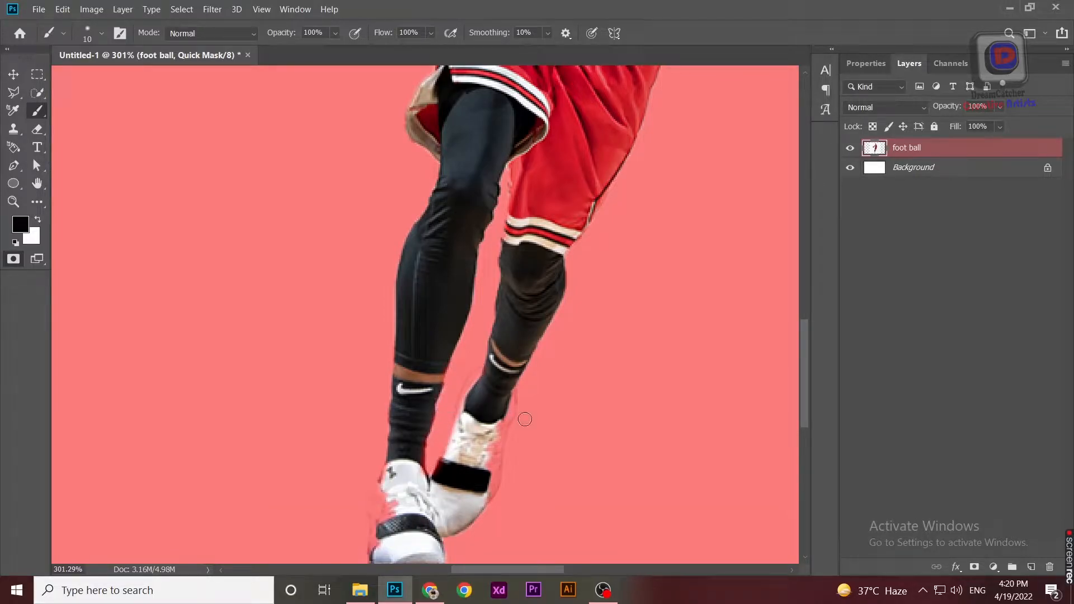
# Step: Paint with white over the missing parts of both shoes to add them to the selection
pyautogui.press('x')
pyautogui.moveTo(512, 403); pyautogui.dragTo(491, 495)
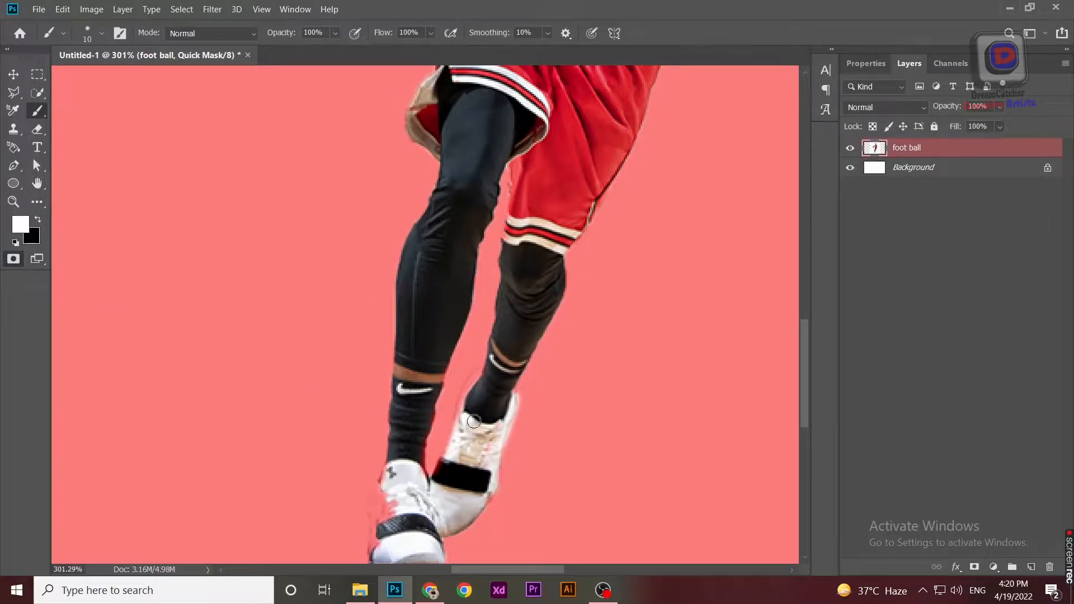
pyautogui.scroll(5, 480, 414)
pyautogui.moveTo(486, 355)
pyautogui.mouseDown()
pyautogui.moveTo(467, 366)
pyautogui.moveTo(450, 413)
pyautogui.mouseUp()
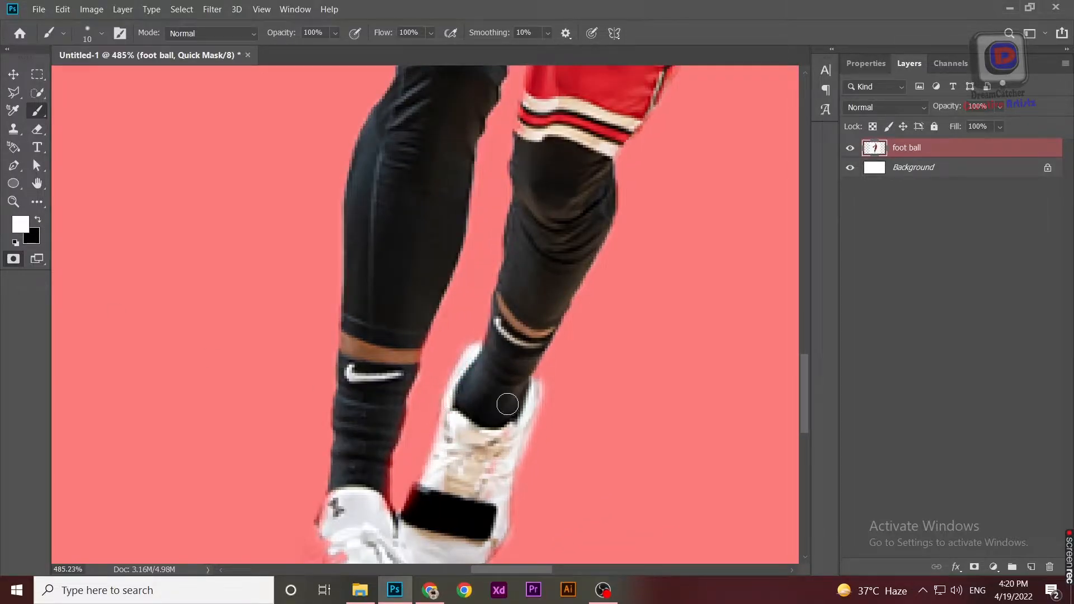
pyautogui.scroll(-2, 475, 507)
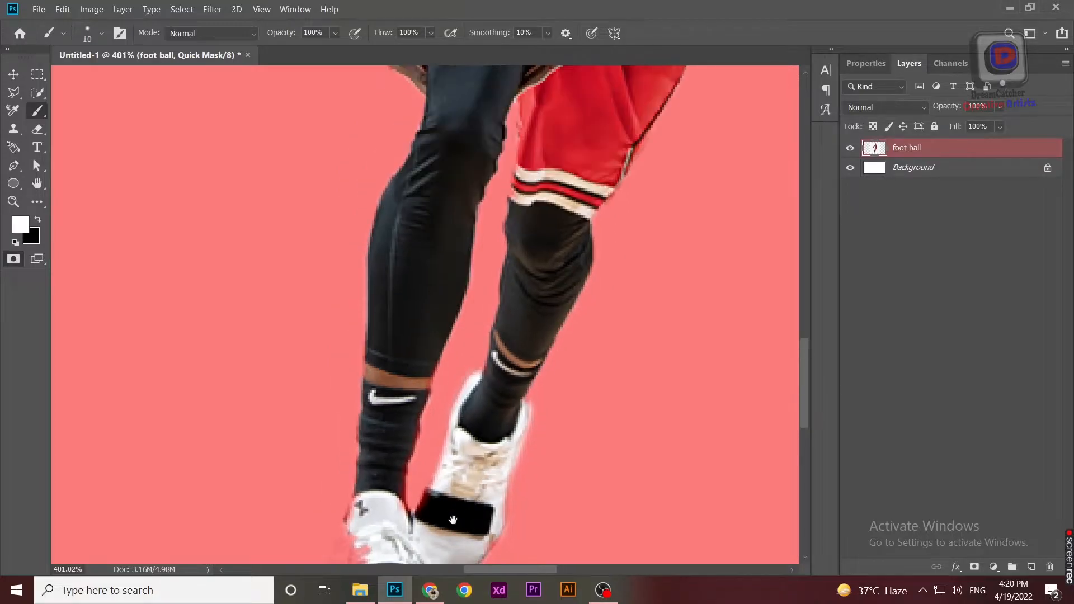
pyautogui.moveTo(453, 520); pyautogui.dragTo(457, 328)
pyautogui.moveTo(363, 373)
pyautogui.mouseDown()
pyautogui.moveTo(359, 339)
pyautogui.moveTo(347, 426)
pyautogui.moveTo(362, 302)
pyautogui.mouseUp()
pyautogui.scroll(-6, 404, 378)
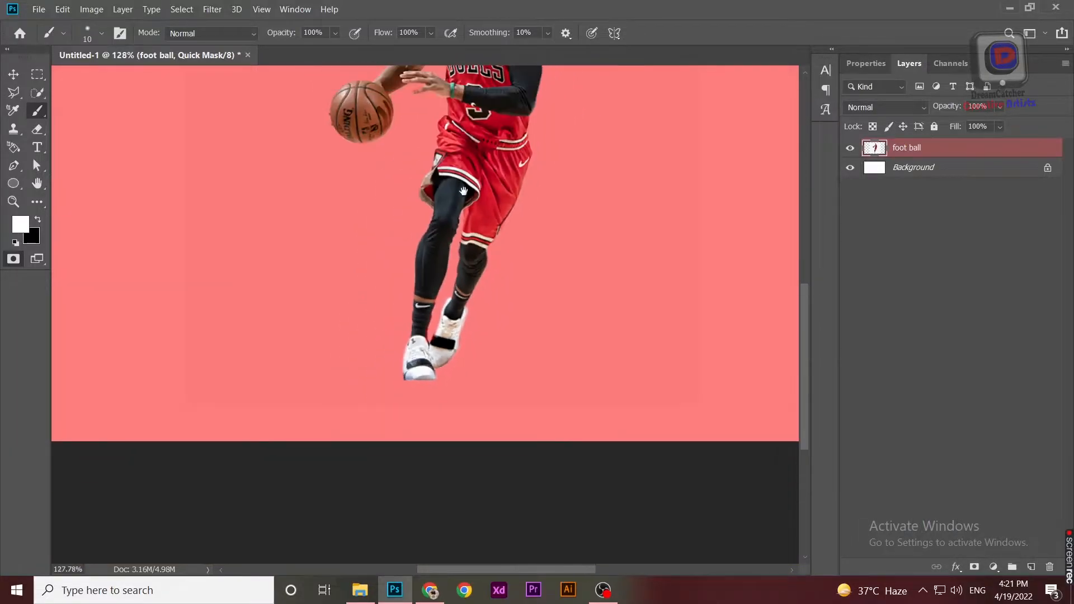
# Step: Exit Quick Mask mode and add a layer mask to the foot ball layer from the selection
pyautogui.press('q')
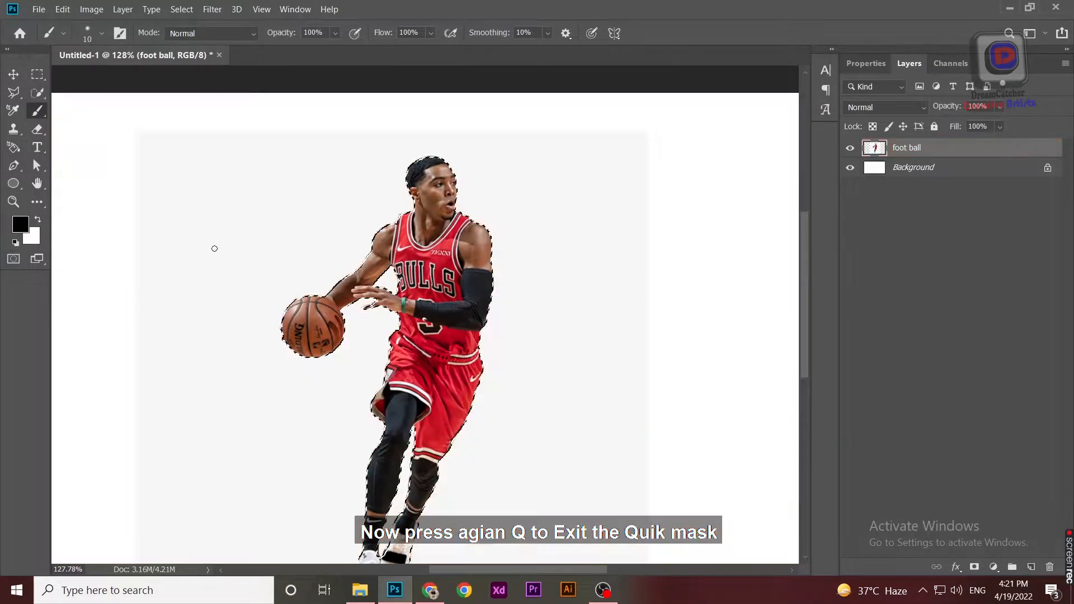
pyautogui.scroll(-5, 410, 487)
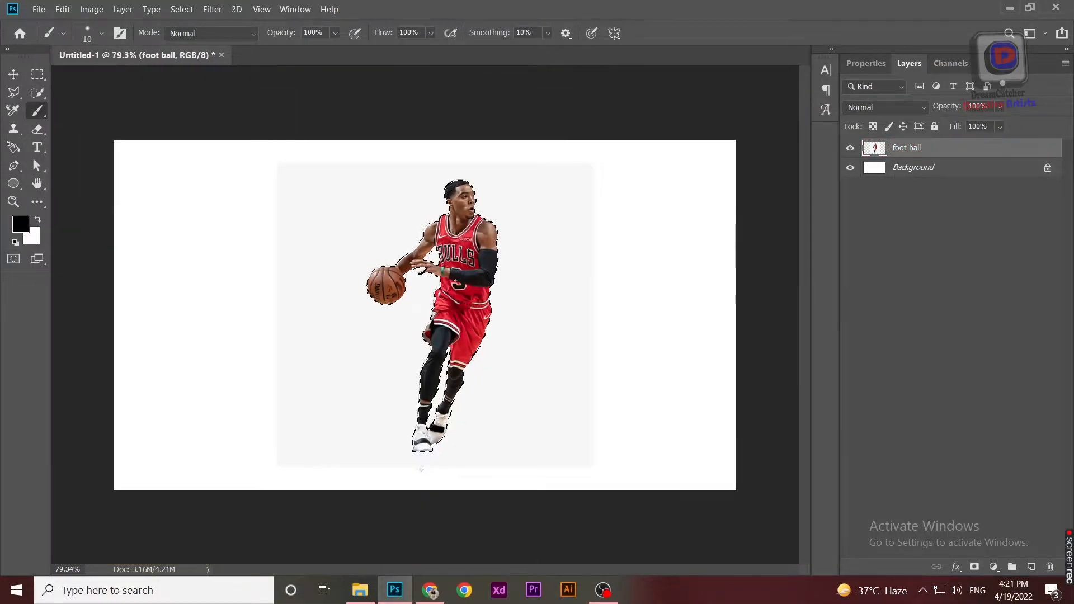
pyautogui.scroll(4, 423, 448)
pyautogui.click(974, 567)
# Step: Duplicate the masked foot ball layer
pyautogui.scroll(-2, 661, 220)
pyautogui.hotkey('ctrl', 'j')
pyautogui.press('x')
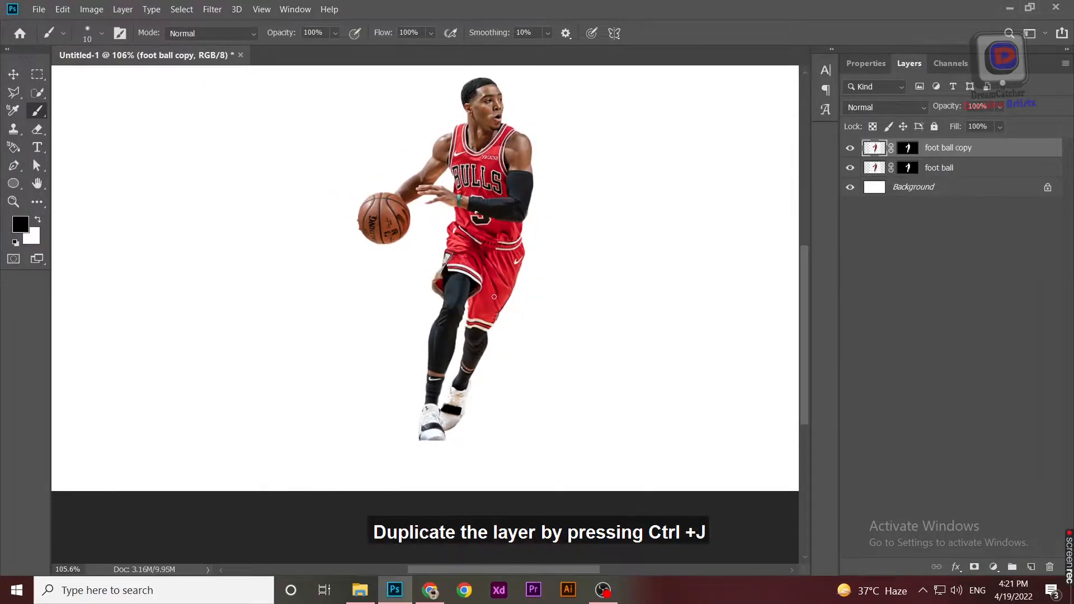
pyautogui.rightClick(903, 145)
pyautogui.click(942, 186)
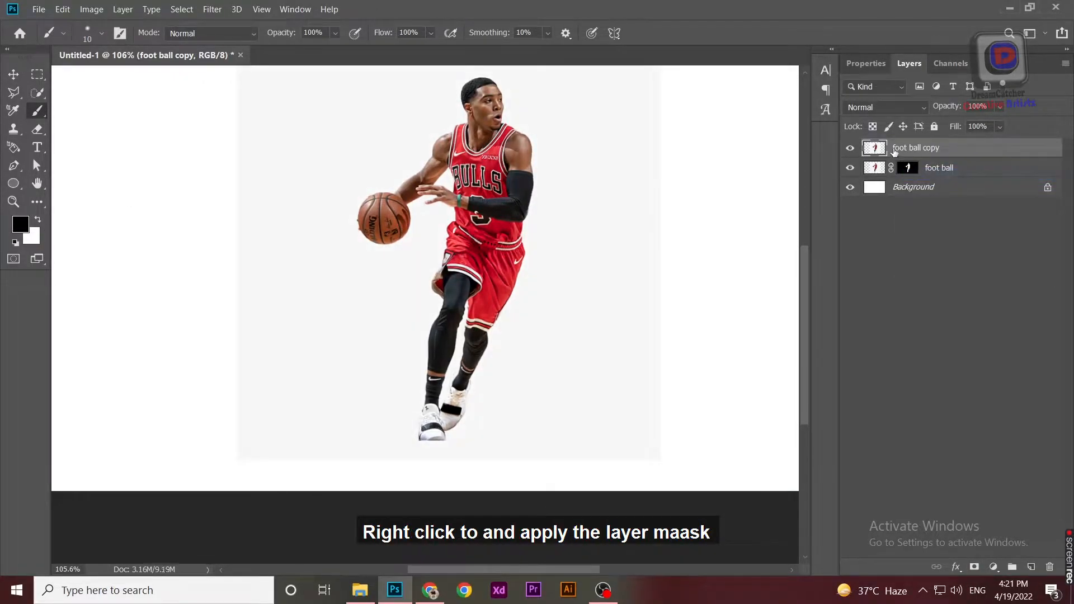
pyautogui.hotkey('ctrl', 'z')
# Step: Apply the layer mask on the foot ball copy layer and hide the original foot ball layer
pyautogui.rightClick(907, 148)
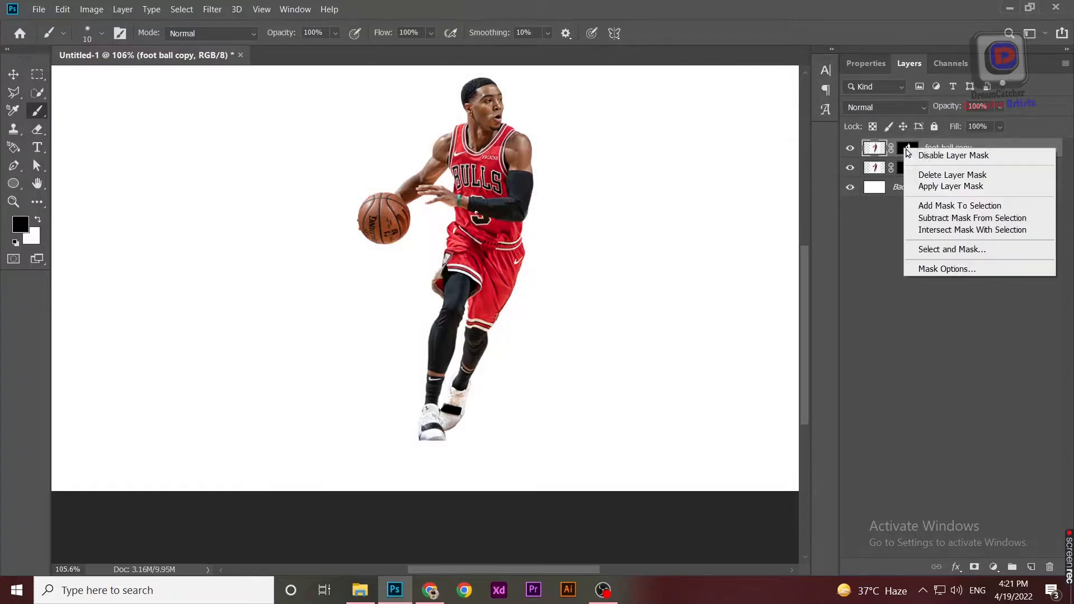
pyautogui.click(936, 188)
pyautogui.click(854, 167)
# Step: Convert the locked Background into a regular layer and add a Gradient fill layer above it
pyautogui.doubleClick(915, 188)
pyautogui.press('Return')
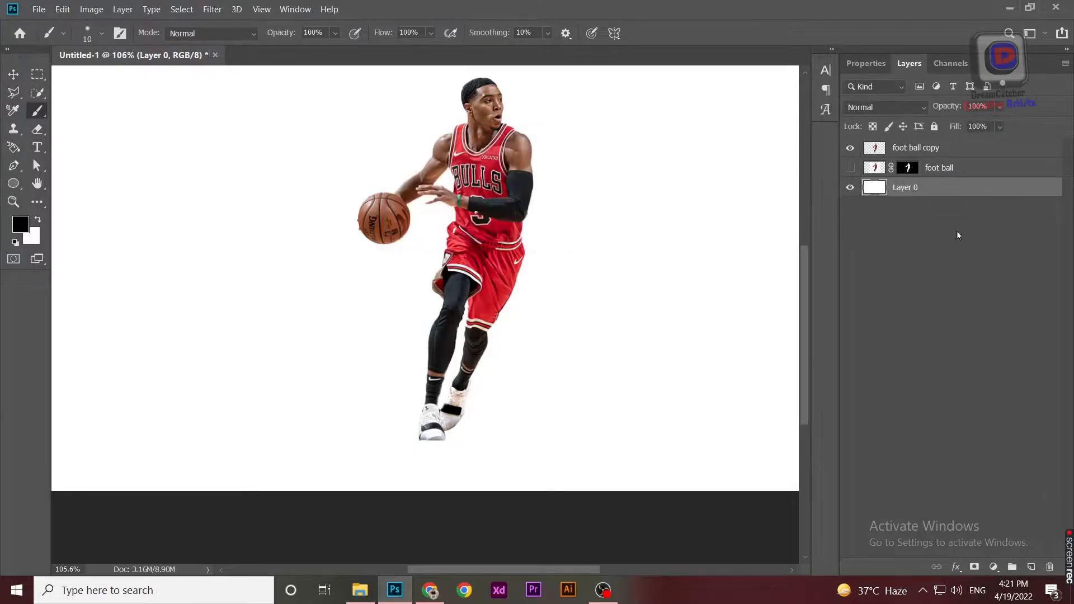
pyautogui.click(994, 567)
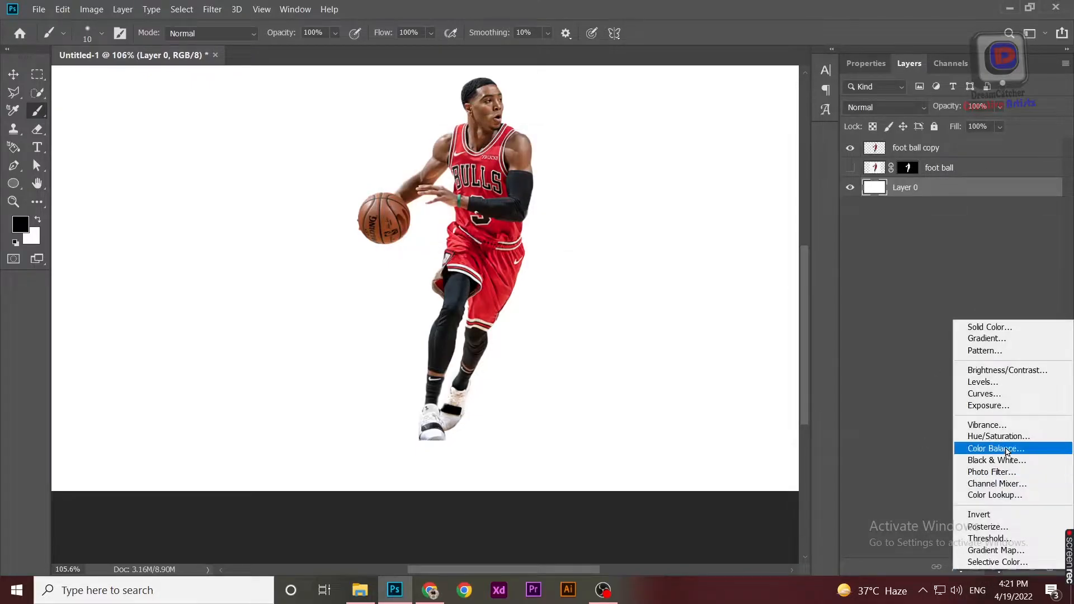
pyautogui.click(990, 338)
# Step: Try several preset gradients for the fill and choose the black-to-white one
pyautogui.click(858, 157)
pyautogui.click(755, 195)
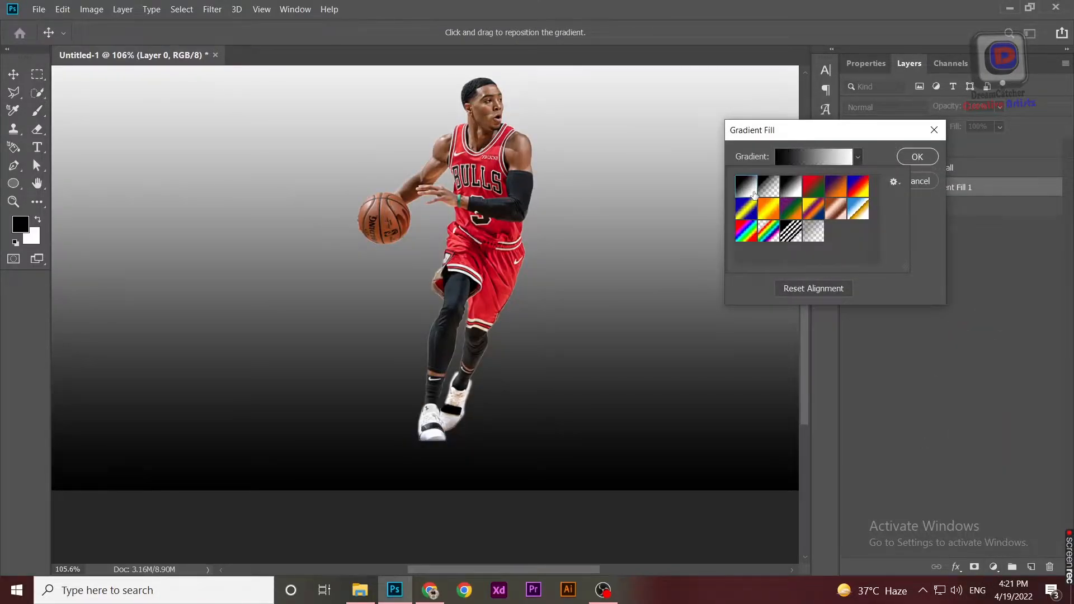
pyautogui.click(745, 239)
pyautogui.click(769, 216)
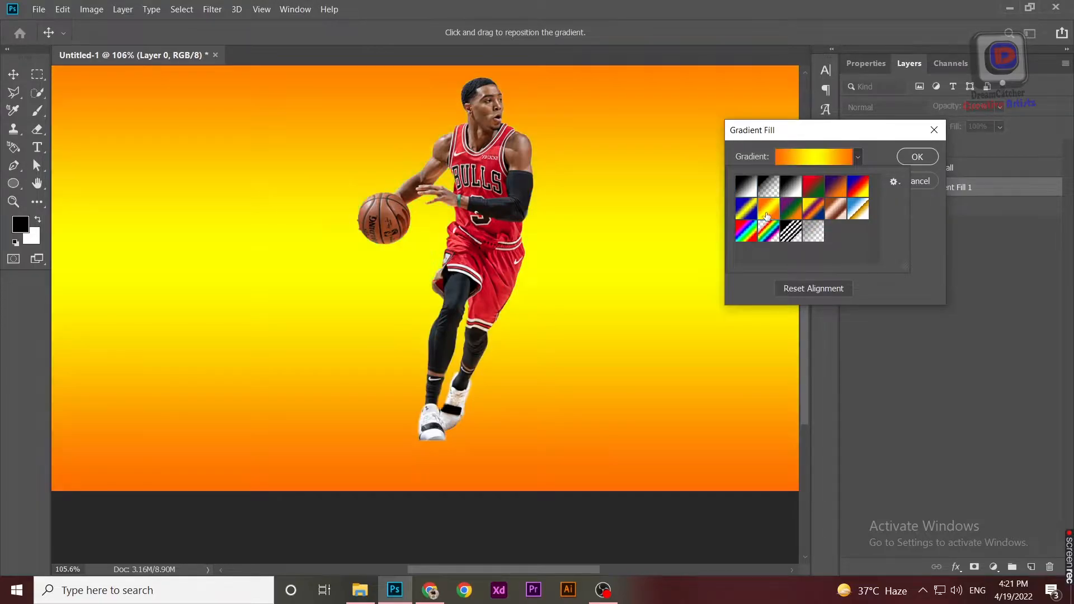
pyautogui.click(739, 210)
pyautogui.click(811, 192)
pyautogui.click(790, 190)
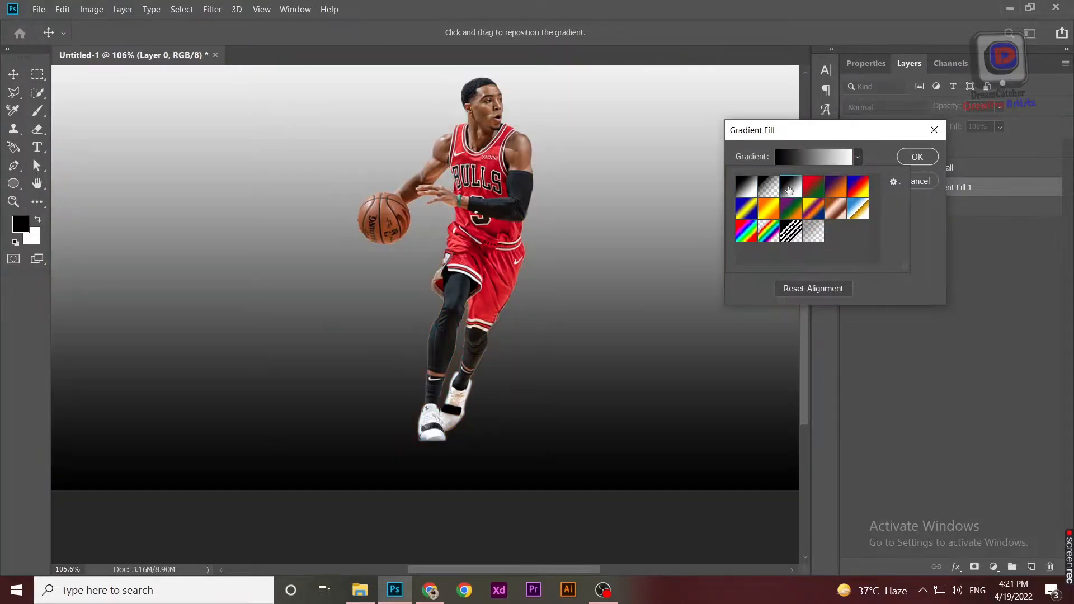
# Step: Try other gradient styles for the fill and choose Reflected
pyautogui.click(926, 219)
pyautogui.click(811, 179)
pyautogui.click(806, 202)
pyautogui.click(811, 179)
pyautogui.click(808, 223)
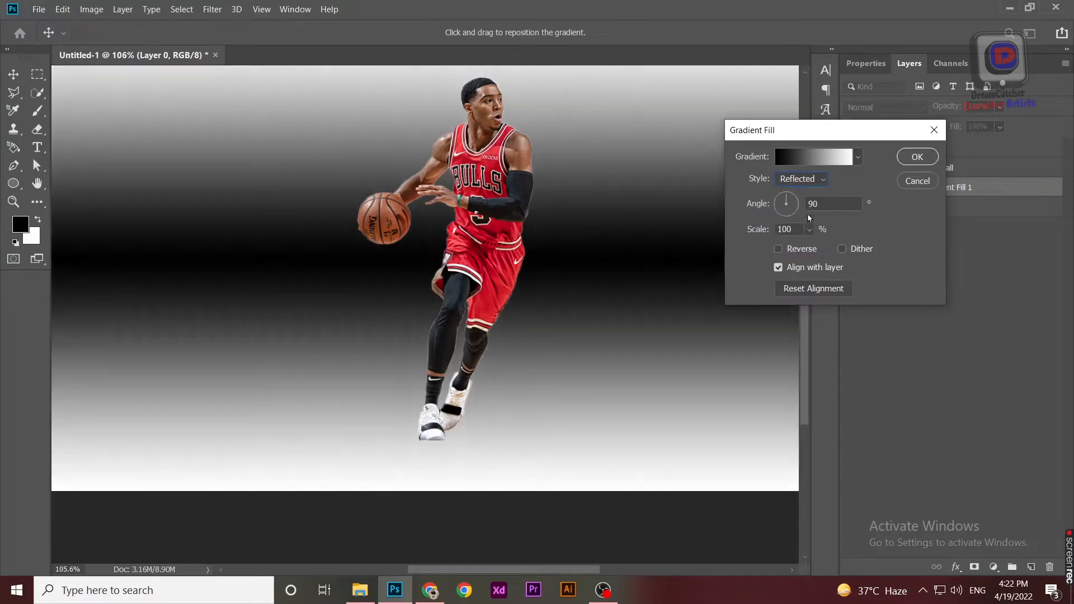
# Step: Open the gradient for editing and change its black colour stop to a medium blue
pyautogui.click(838, 158)
pyautogui.click(807, 164)
pyautogui.moveTo(904, 348); pyautogui.dragTo(871, 415)
pyautogui.moveTo(938, 348); pyautogui.dragTo(922, 400)
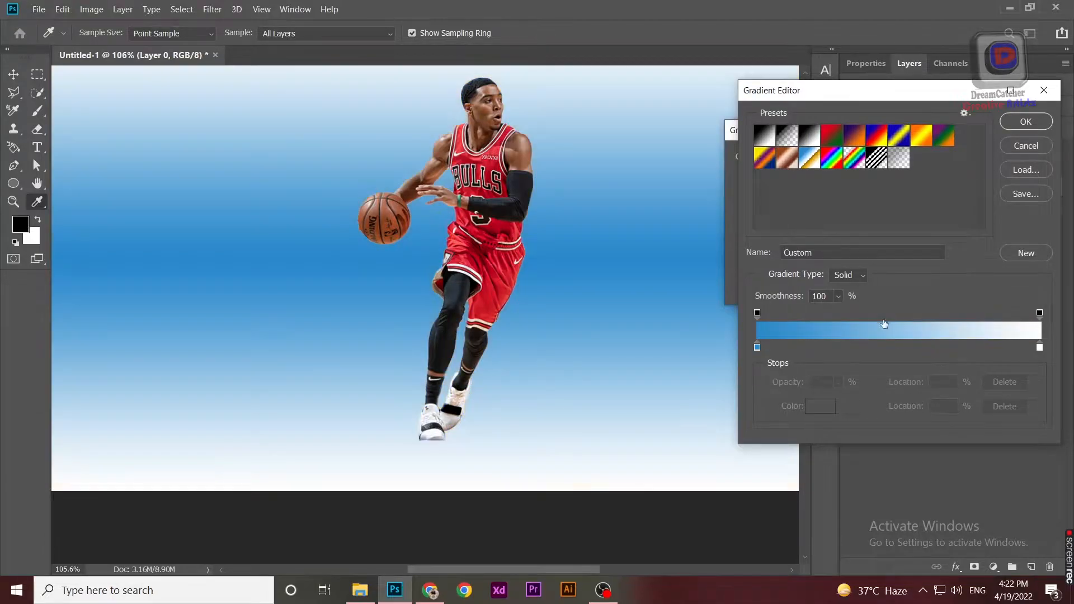
# Step: Change the gradient's white end stop to a muted grey-teal and accept the edited gradient
pyautogui.doubleClick(1040, 347)
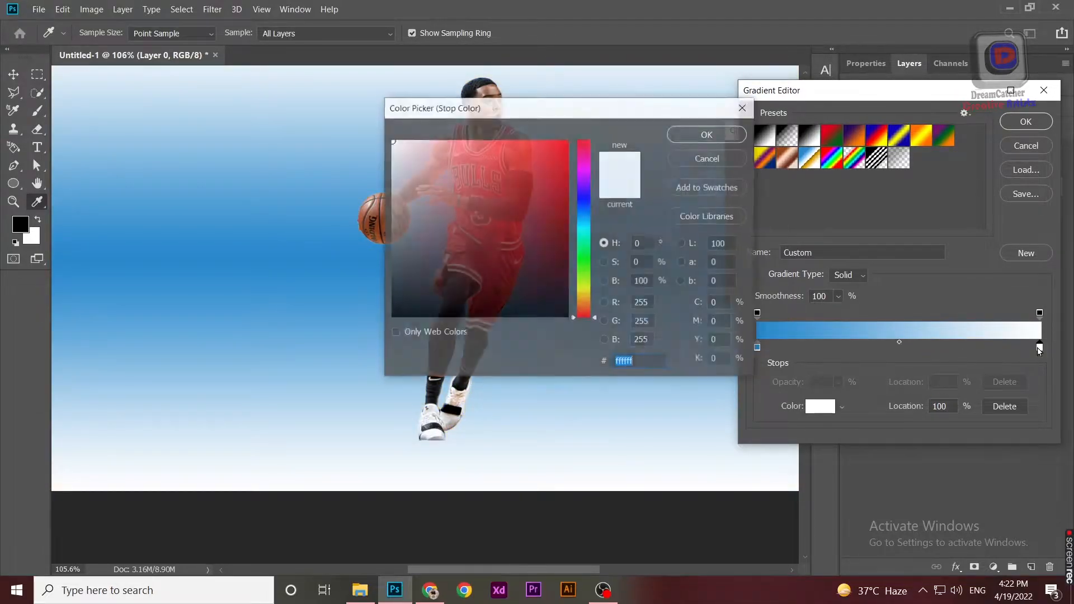
pyautogui.click(560, 146)
pyautogui.click(584, 200)
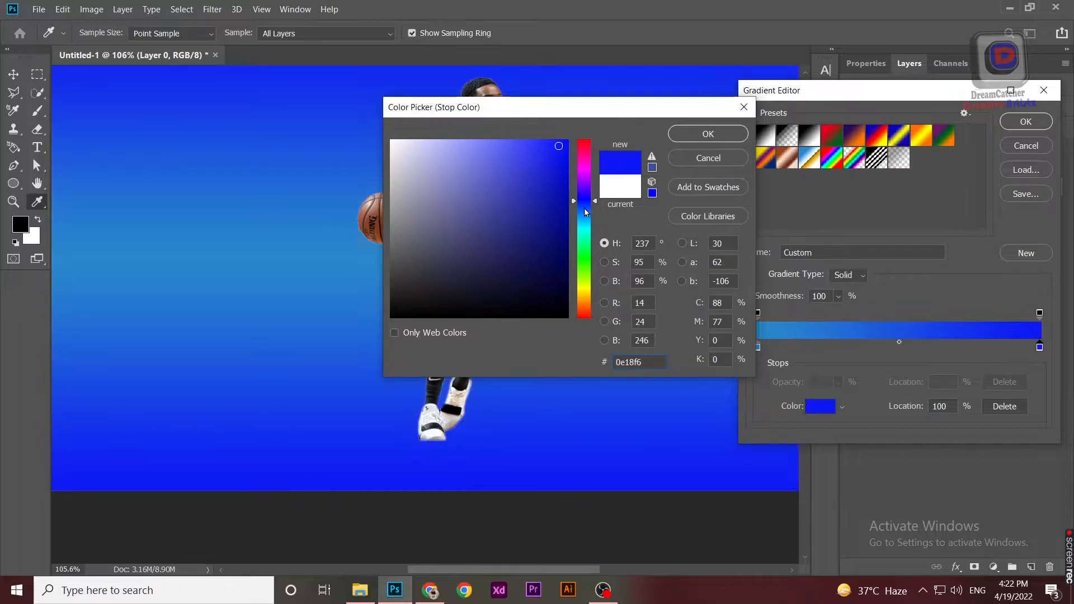
pyautogui.click(582, 288)
pyautogui.moveTo(583, 286)
pyautogui.mouseDown()
pyautogui.moveTo(588, 308)
pyautogui.moveTo(588, 272)
pyautogui.mouseUp()
pyautogui.click(498, 217)
pyautogui.click(472, 220)
pyautogui.click(584, 221)
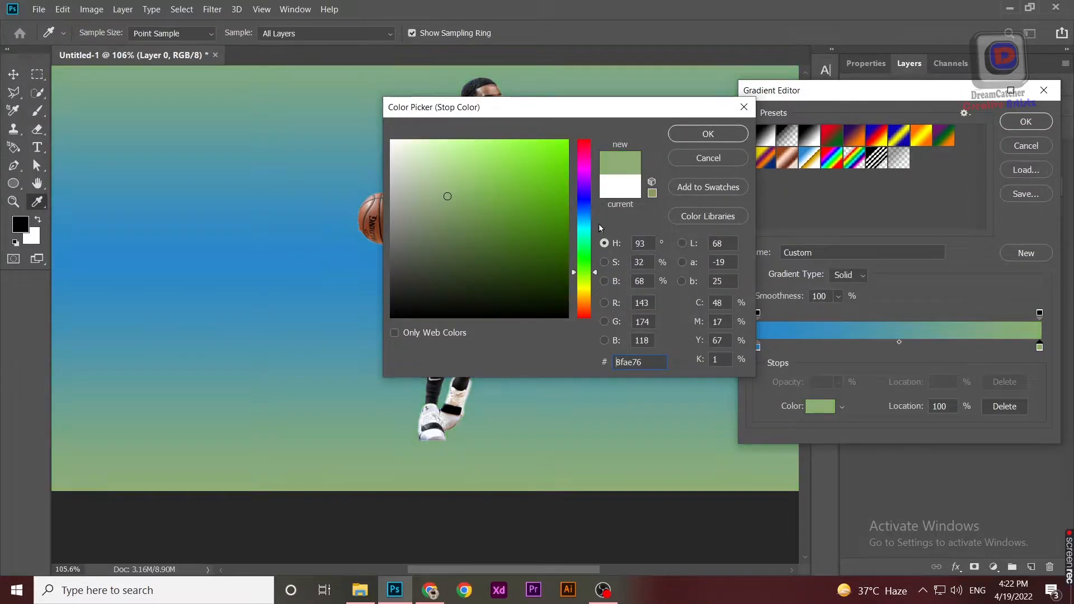
pyautogui.click(709, 134)
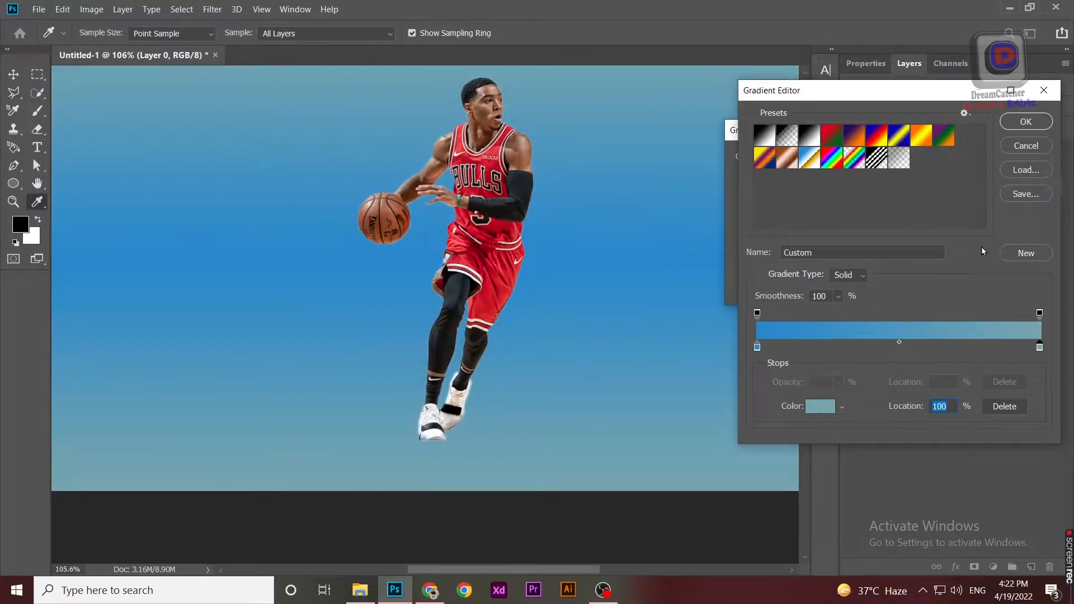
pyautogui.click(901, 343)
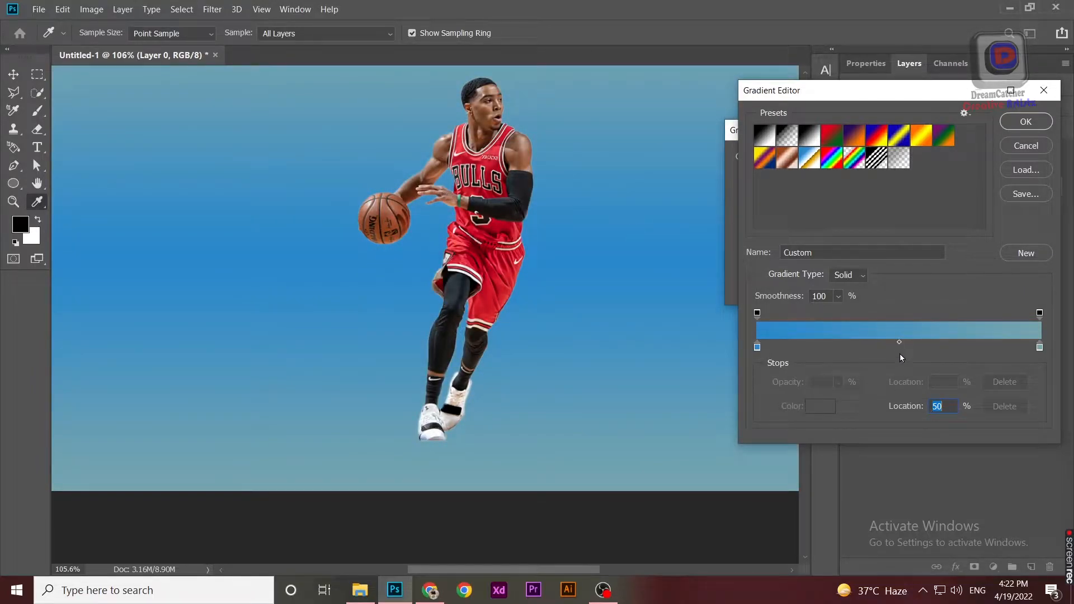
pyautogui.click(1026, 122)
# Step: Set the gradient style to Radial, shift its centre behind the player and accept the fill
pyautogui.click(799, 179)
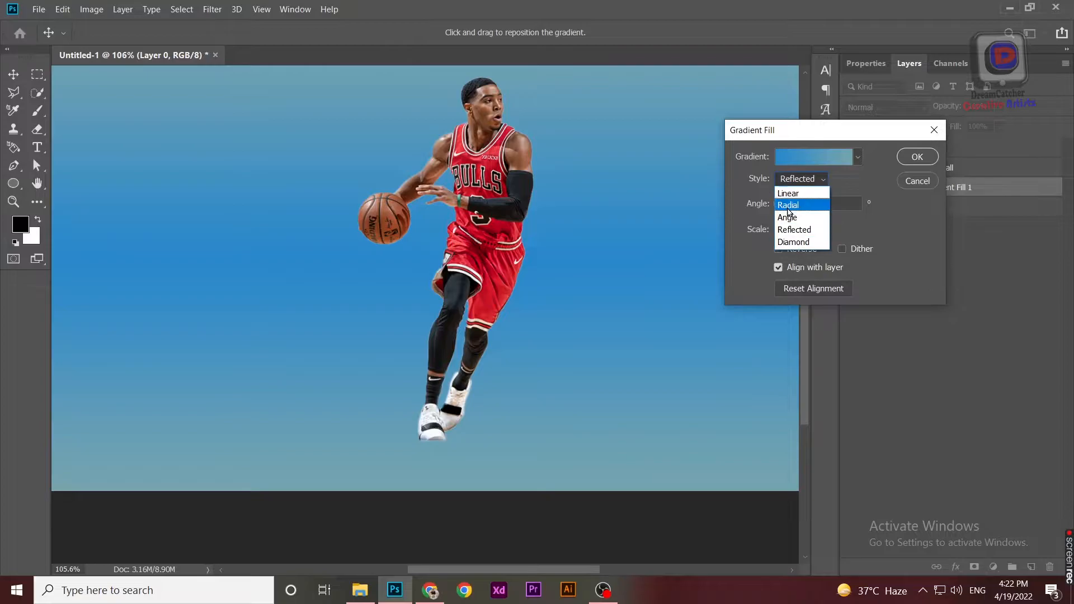
pyautogui.click(789, 203)
pyautogui.moveTo(576, 235); pyautogui.dragTo(510, 263)
pyautogui.click(916, 158)
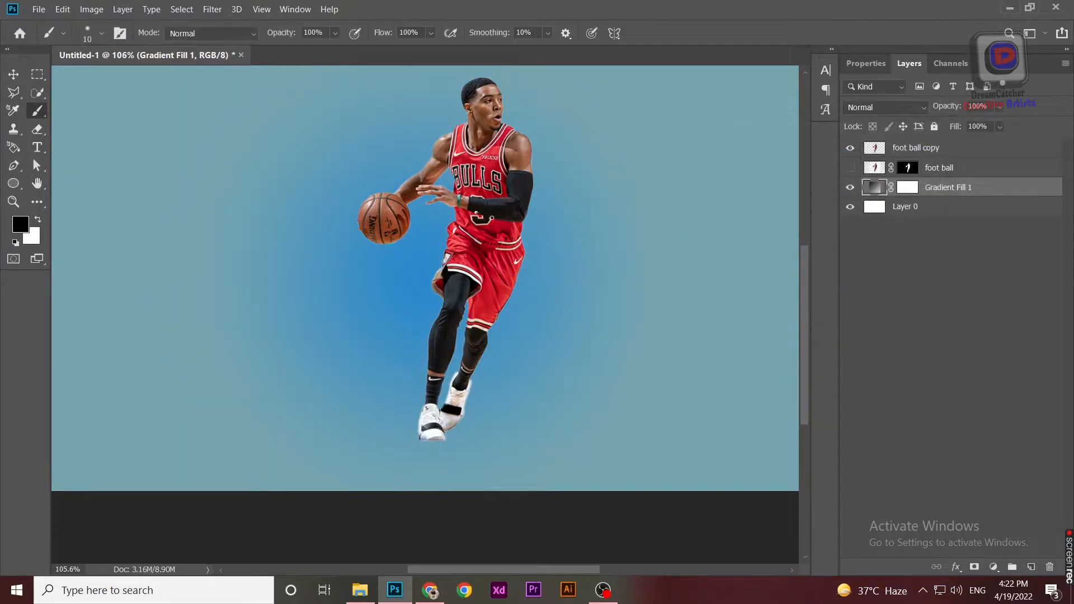
# Step: Delete the white Layer 0 and make the foot ball copy layer active
pyautogui.hotkey('ctrl', '0')
pyautogui.click(889, 212)
pyautogui.press('Delete')
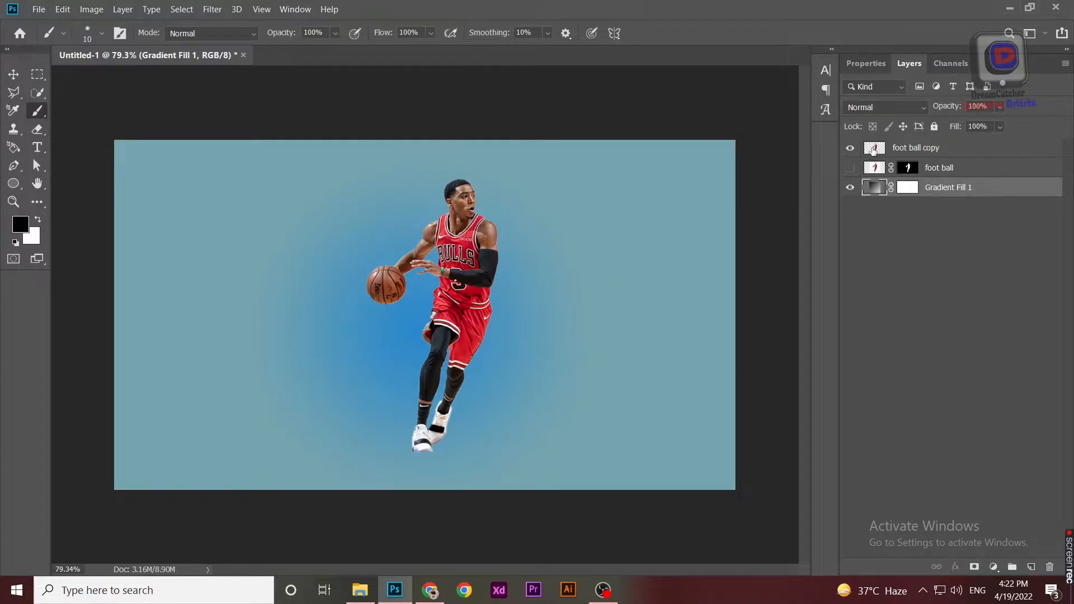
pyautogui.click(874, 150)
pyautogui.scroll(4, 332, 220)
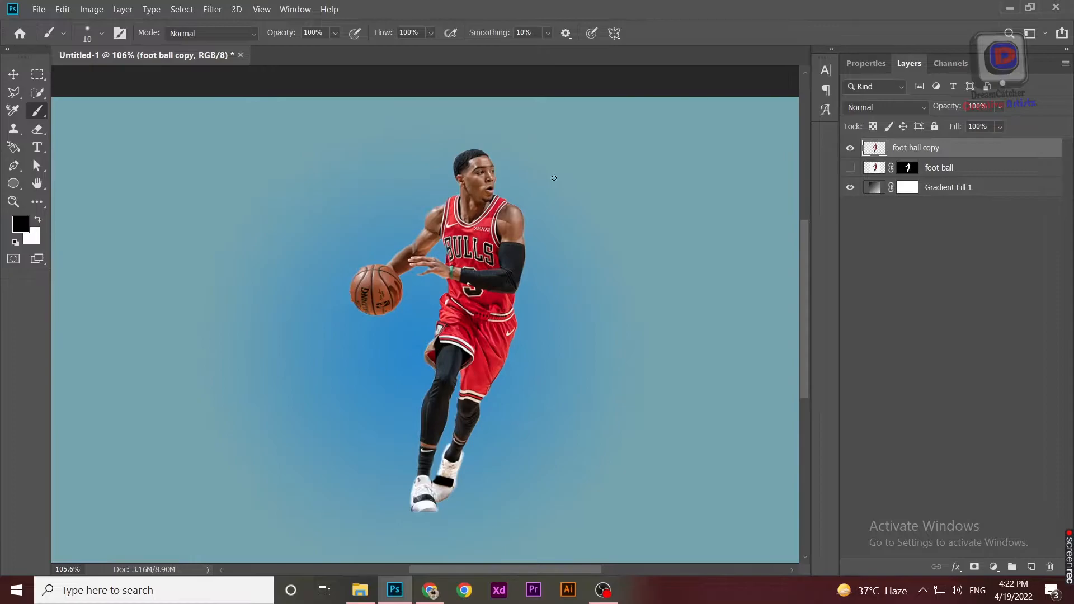
# Step: Marquee-select a narrow vertical strip from the player's head down to the shorts and copy it to a new layer
pyautogui.click(37, 75)
pyautogui.moveTo(471, 148); pyautogui.dragTo(476, 367)
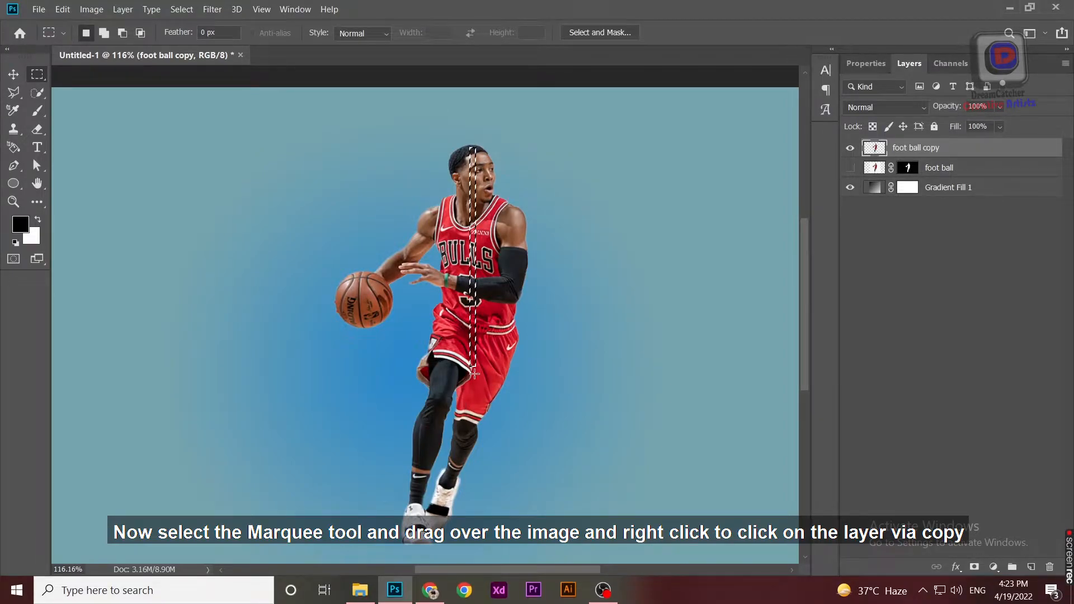
pyautogui.moveTo(474, 374); pyautogui.dragTo(466, 439)
pyautogui.hotkey('ctrl', 'z')
pyautogui.hotkey('ctrl', 'z')
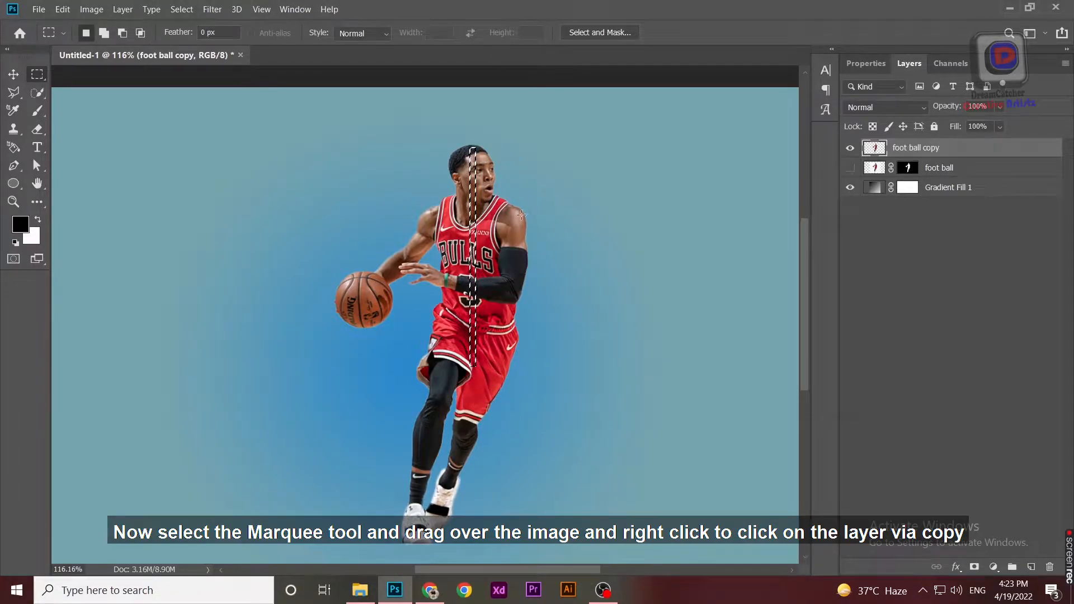
pyautogui.rightClick(467, 95)
pyautogui.click(495, 186)
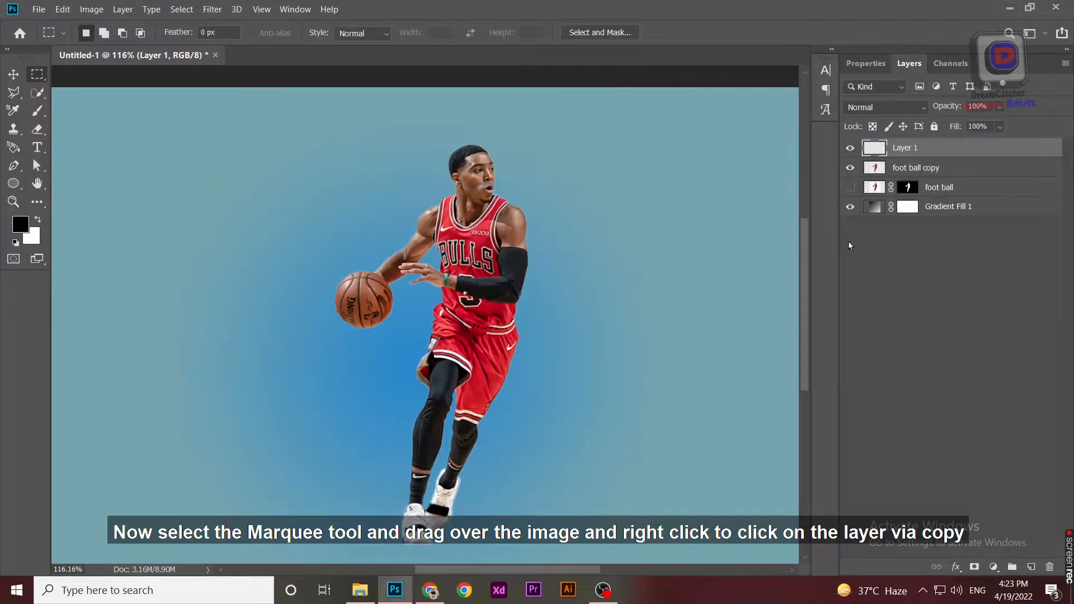
# Step: Hide the foot ball copy layer to inspect the copied strip on its own
pyautogui.keyDown('ctrl'); pyautogui.click(875, 148); pyautogui.keyUp('ctrl')
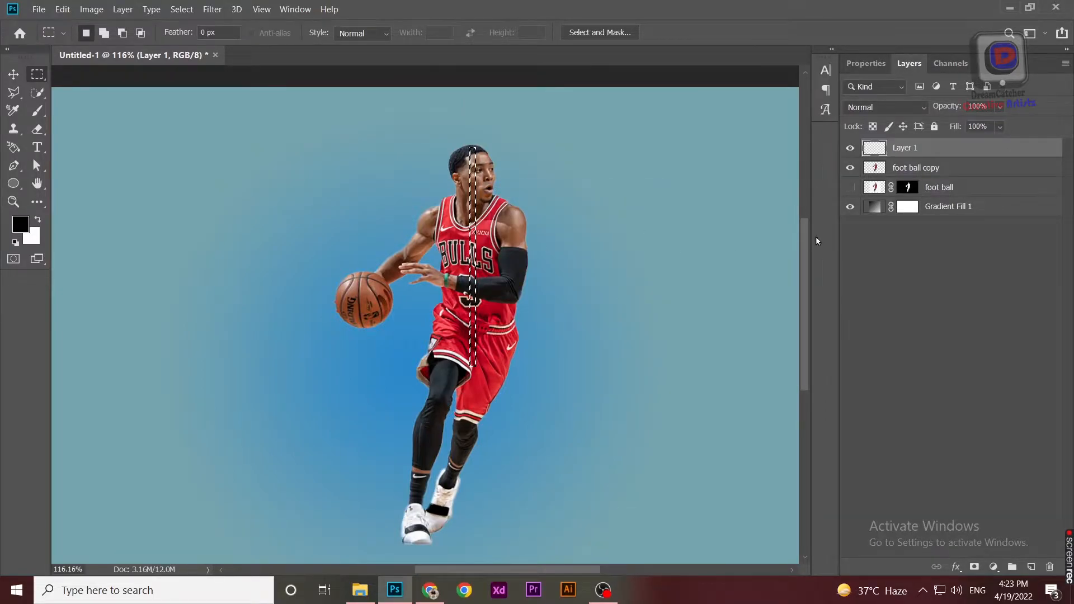
pyautogui.click(851, 168)
pyautogui.hotkey('ctrl', 'd')
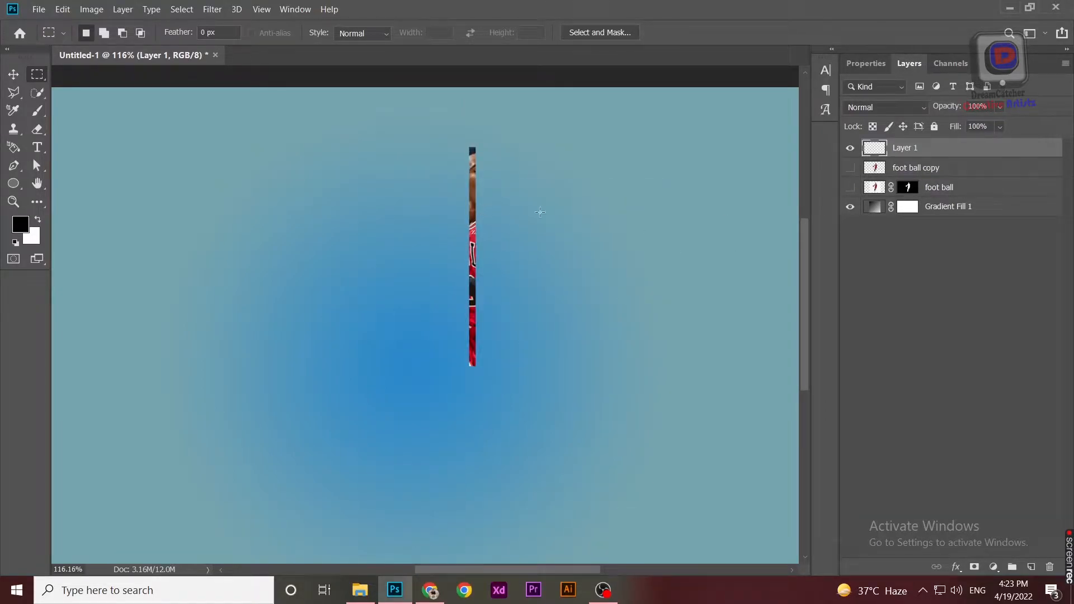
# Step: Show foot ball copy, outline a thin strip from the shorts down the rear leg to the shoe, and copy it to a new layer
pyautogui.click(891, 171)
pyautogui.click(850, 168)
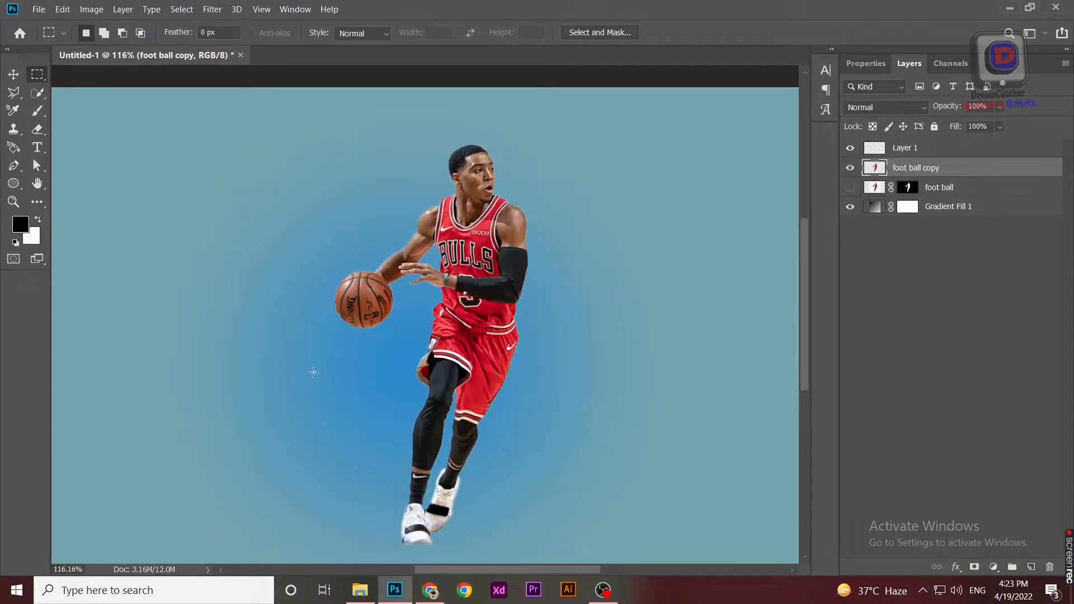
pyautogui.press('l')
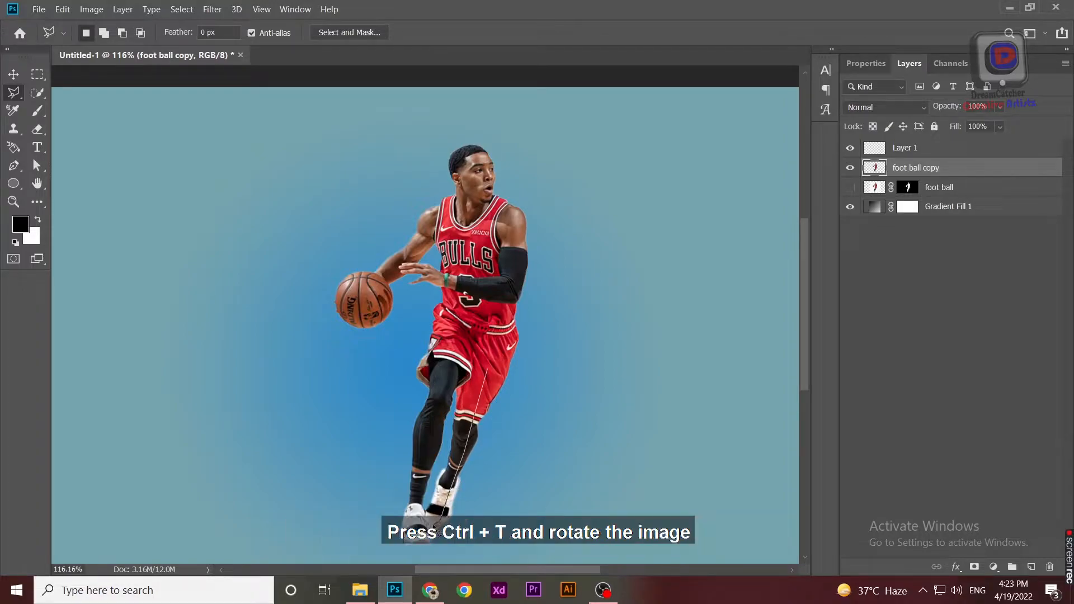
pyautogui.click(436, 523)
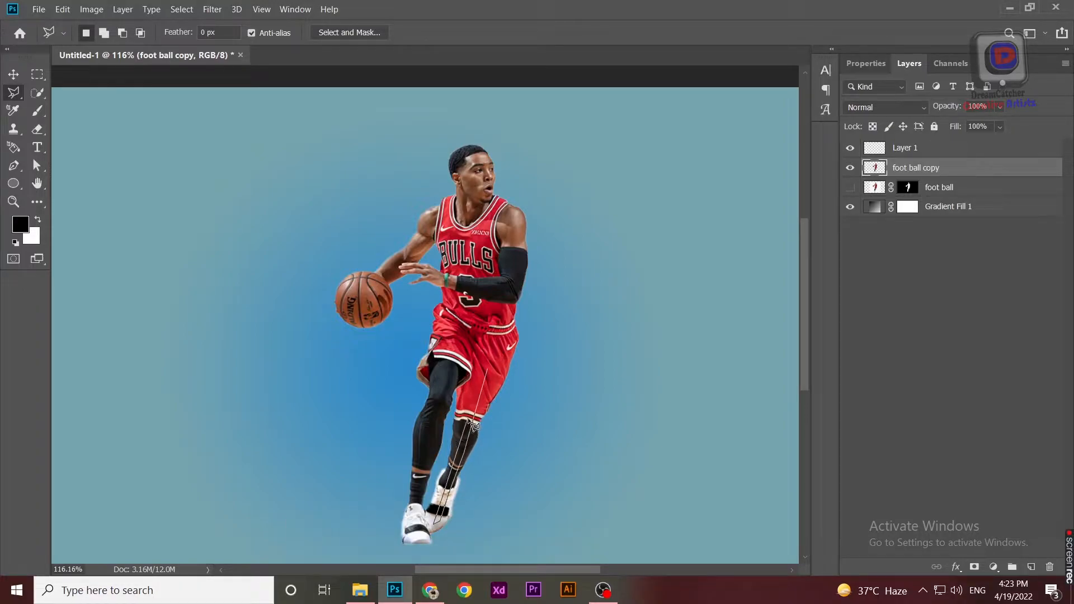
pyautogui.click(487, 368)
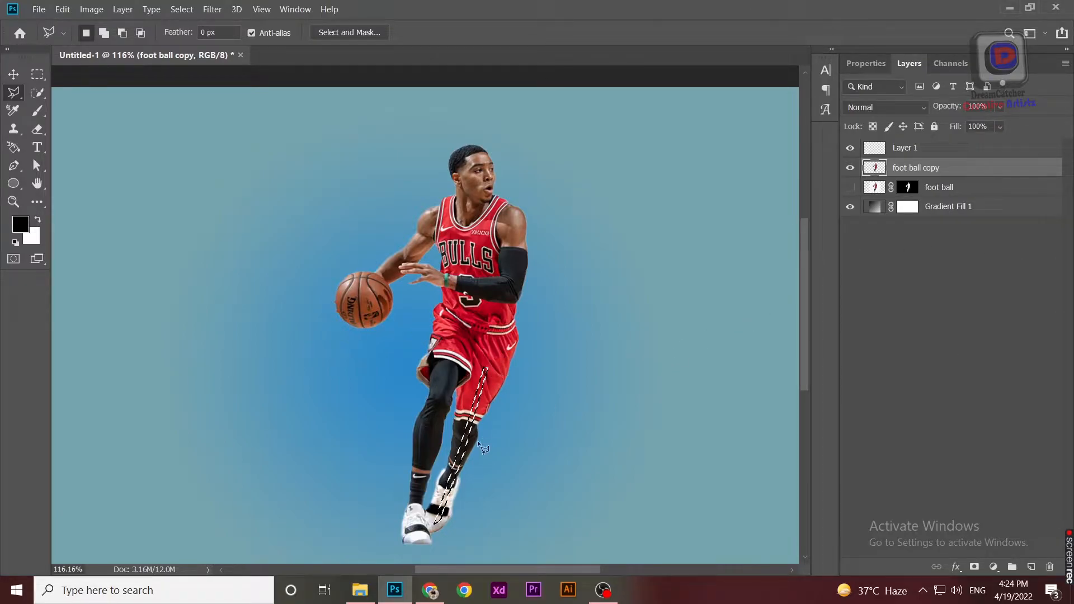
pyautogui.rightClick(482, 425)
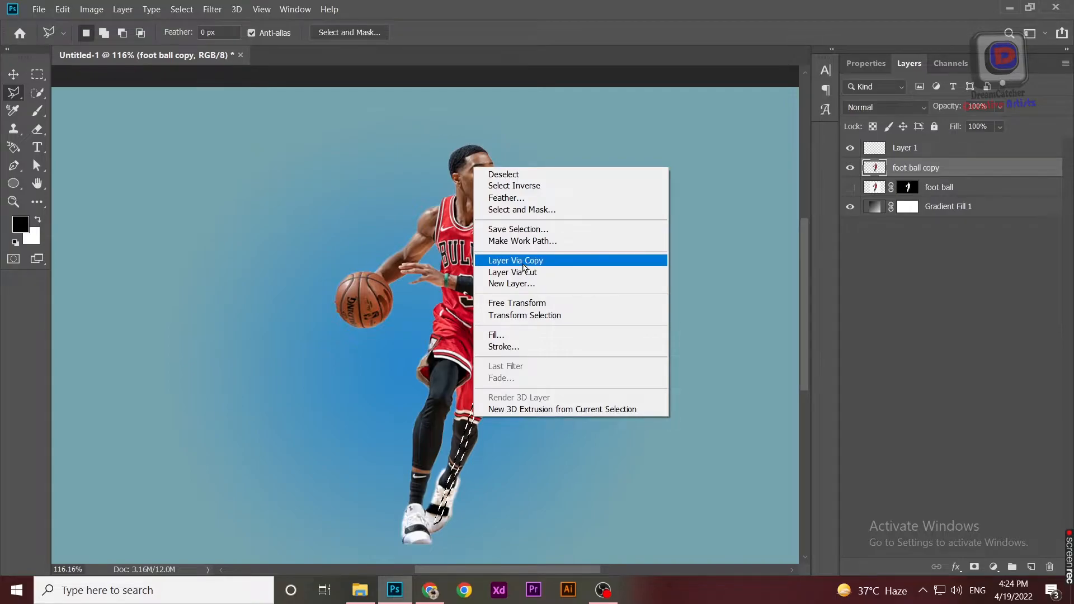
pyautogui.click(523, 260)
# Step: Hide foot ball copy and rotate the leg strip upright, aligning it directly below the body strip
pyautogui.click(851, 188)
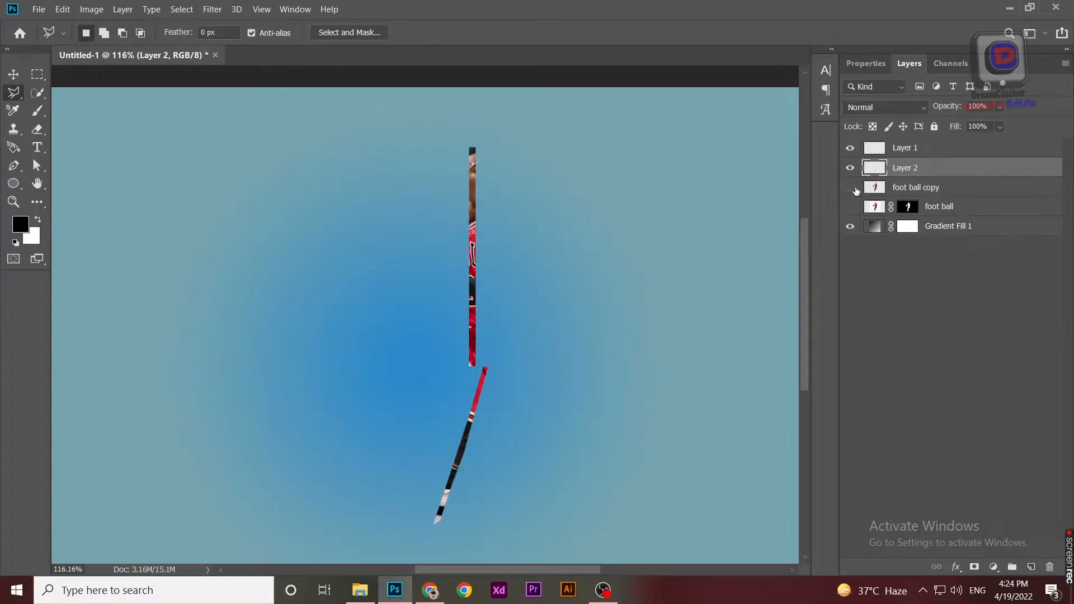
pyautogui.hotkey('ctrl', 't')
pyautogui.moveTo(500, 363); pyautogui.dragTo(472, 345)
pyautogui.moveTo(474, 454); pyautogui.dragTo(486, 453)
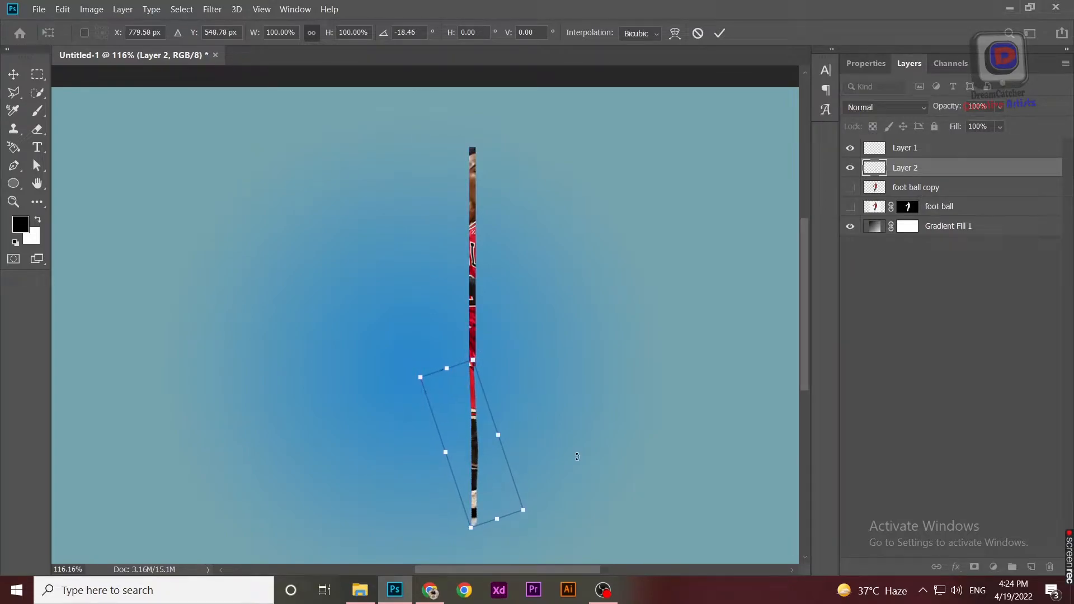
pyautogui.press('Return')
# Step: Stretch the leg strip horizontally to 8550% width and move it left across the canvas
pyautogui.press('l')
pyautogui.hotkey('ctrl', 't')
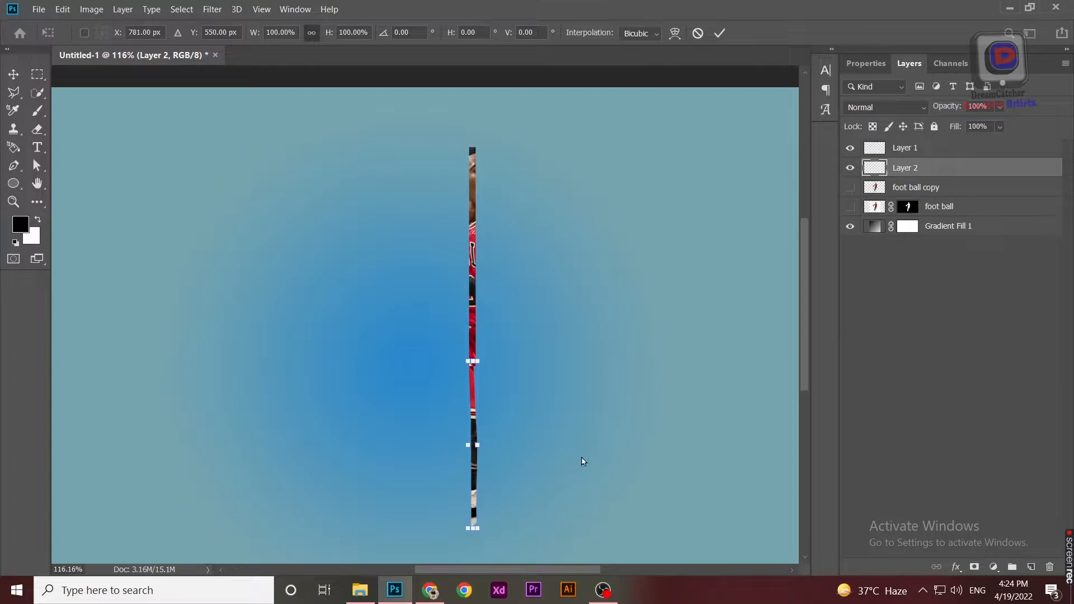
pyautogui.moveTo(479, 444); pyautogui.dragTo(603, 444)
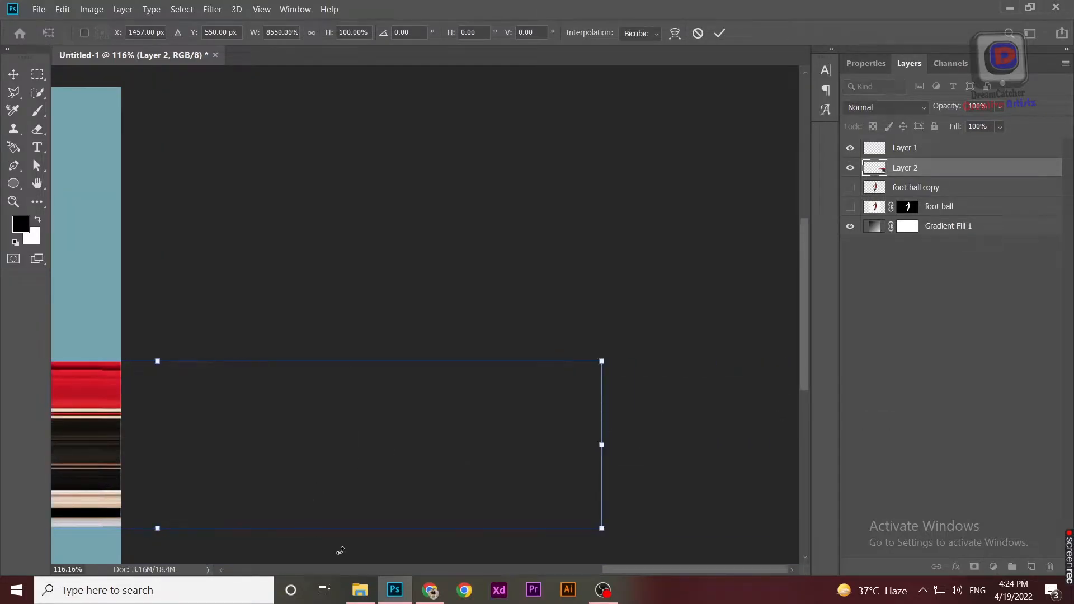
pyautogui.scroll(-3, 403, 499)
pyautogui.moveTo(722, 402); pyautogui.dragTo(464, 409)
# Step: Stretch the Layer 1 body strip horizontally in both directions, past the canvas's right edge and left beyond the gradient's centre
pyautogui.click(885, 149)
pyautogui.press('l')
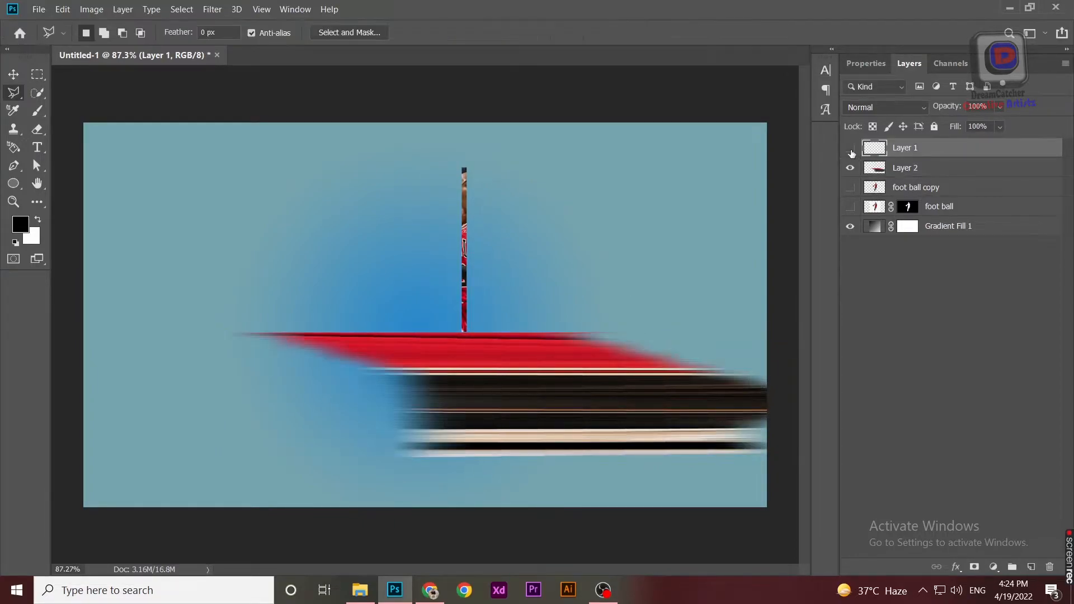
pyautogui.hotkey('ctrl', 't')
pyautogui.moveTo(472, 249); pyautogui.dragTo(1019, 245)
pyautogui.moveTo(459, 250); pyautogui.dragTo(272, 249)
# Step: Show the foot ball copy layer and arrange it above both stretched layers
pyautogui.click(907, 171)
pyautogui.click(850, 188)
pyautogui.moveTo(917, 172); pyautogui.dragTo(915, 186)
pyautogui.click(911, 167)
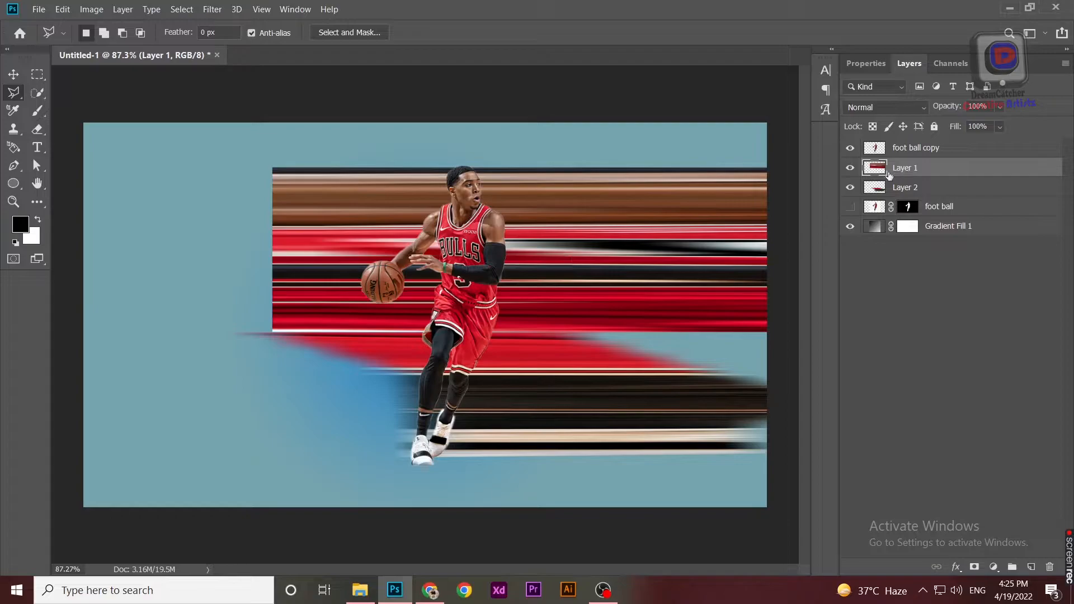
# Step: Stretch Layer 2 downward to 114.73% height so its lower edge reaches below the player's shoes
pyautogui.click(888, 188)
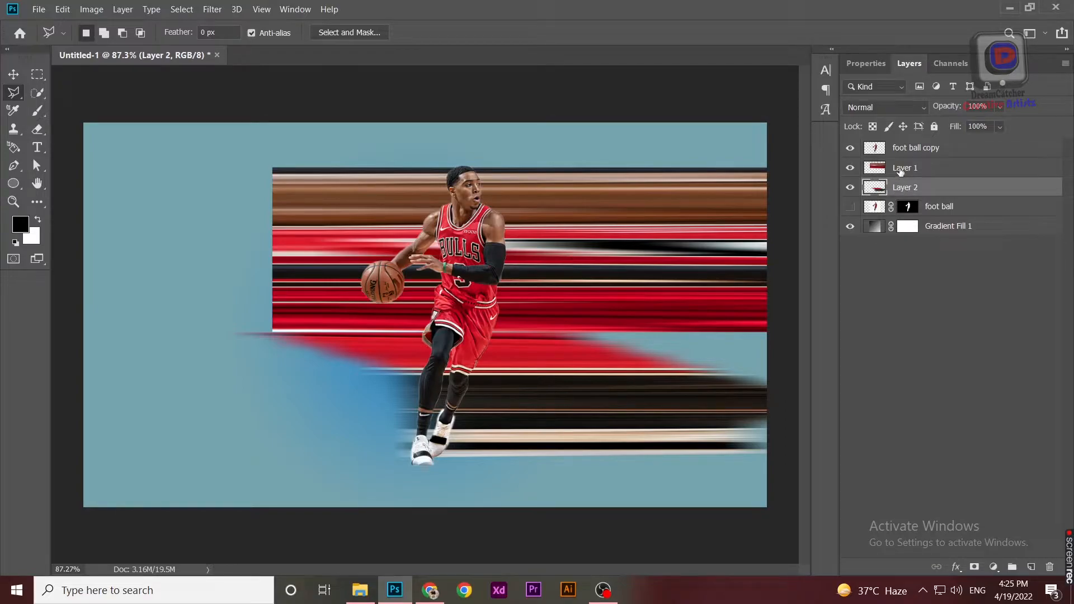
pyautogui.click(850, 187)
pyautogui.click(850, 188)
pyautogui.hotkey('ctrl', 't')
pyautogui.moveTo(540, 462); pyautogui.dragTo(548, 477)
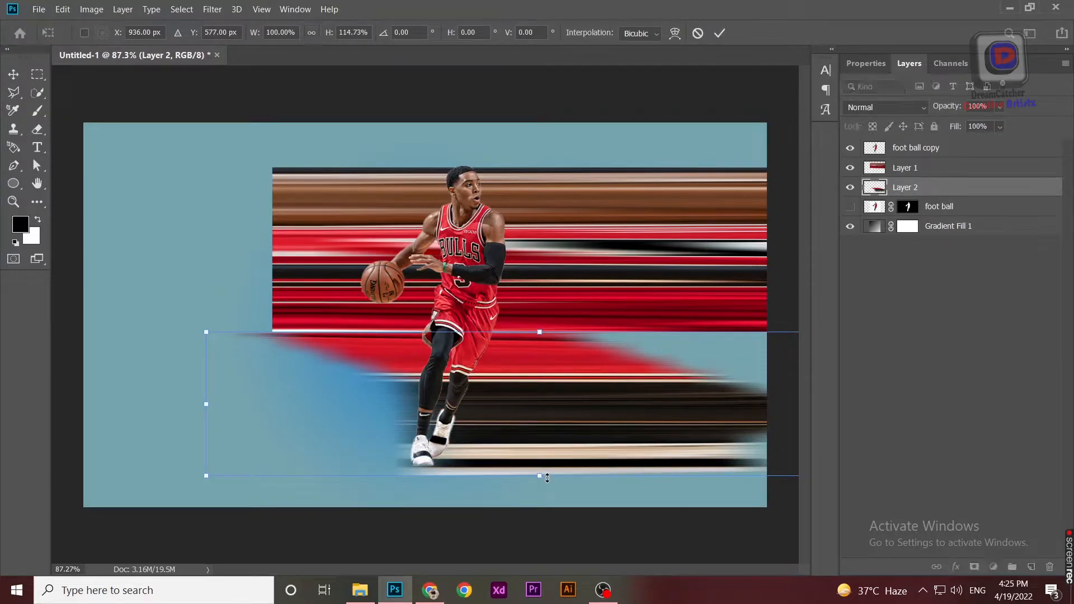
# Step: Merge the two stretched layers, Layer 1 and Layer 2, into one layer
pyautogui.keyDown('shift'); pyautogui.click(906, 169); pyautogui.keyUp('shift')
pyautogui.rightClick(909, 169)
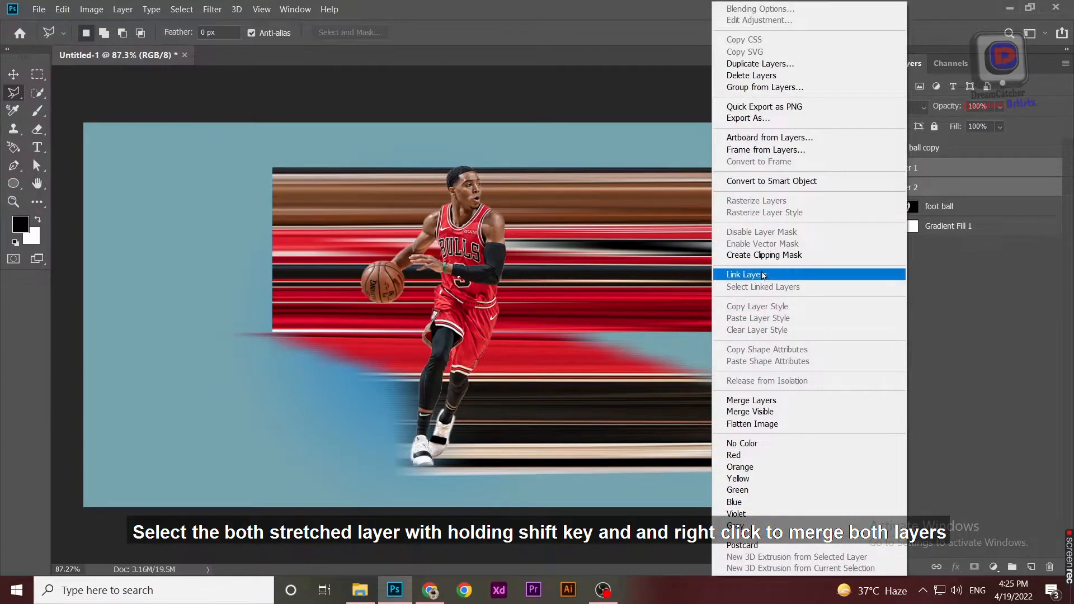
pyautogui.click(758, 400)
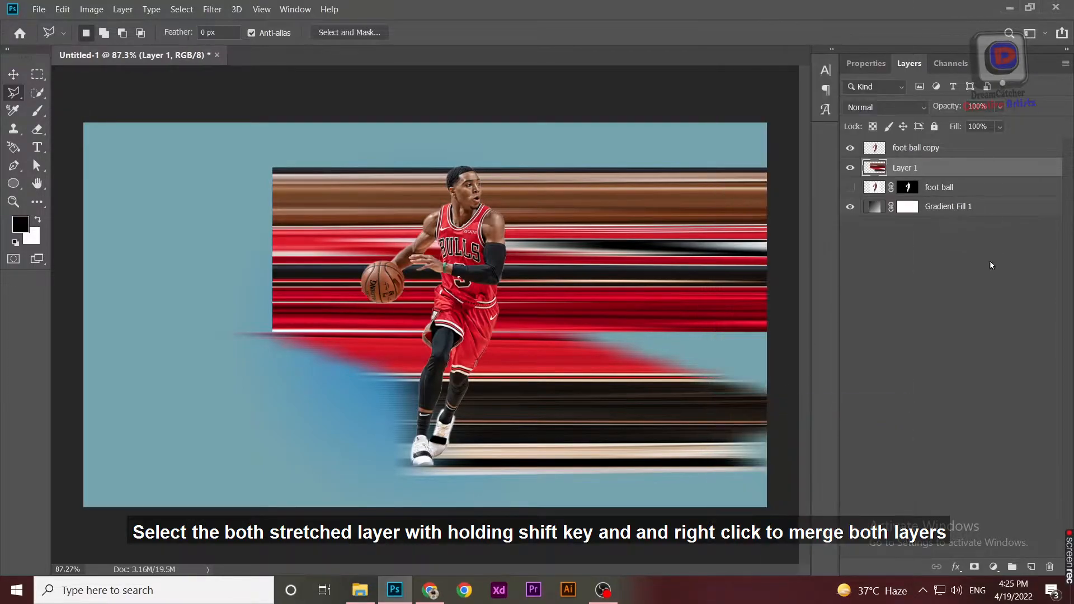
# Step: Hide foot ball copy, select a narrow full-height strip of the merged streaks and copy it to a new layer
pyautogui.click(850, 148)
pyautogui.press('m')
pyautogui.moveTo(444, 170); pyautogui.dragTo(452, 473)
pyautogui.rightClick(449, 104)
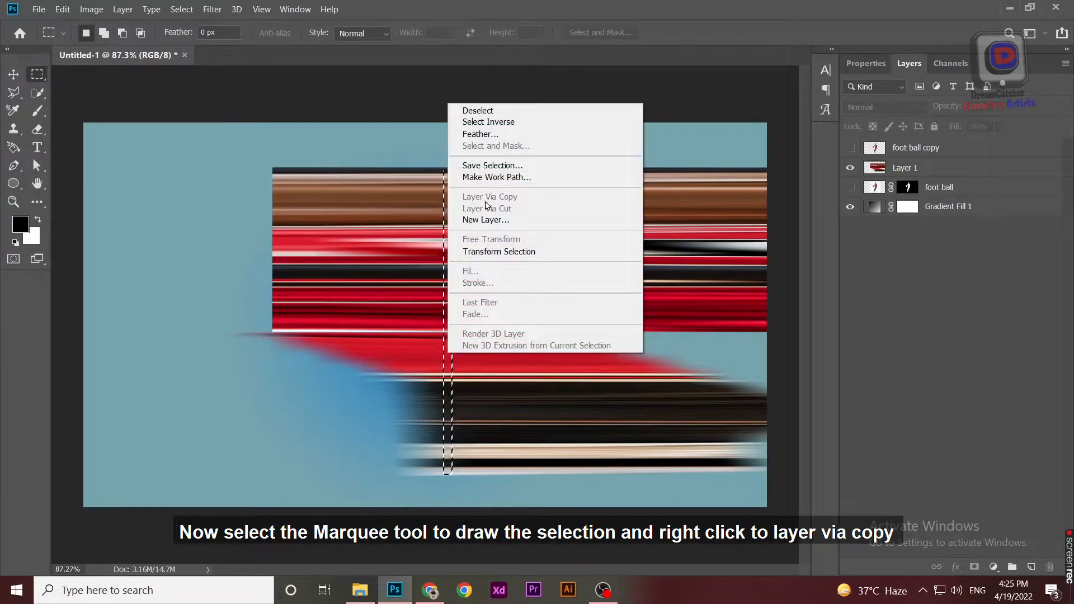
pyautogui.click(900, 274)
pyautogui.click(901, 168)
pyautogui.rightClick(449, 255)
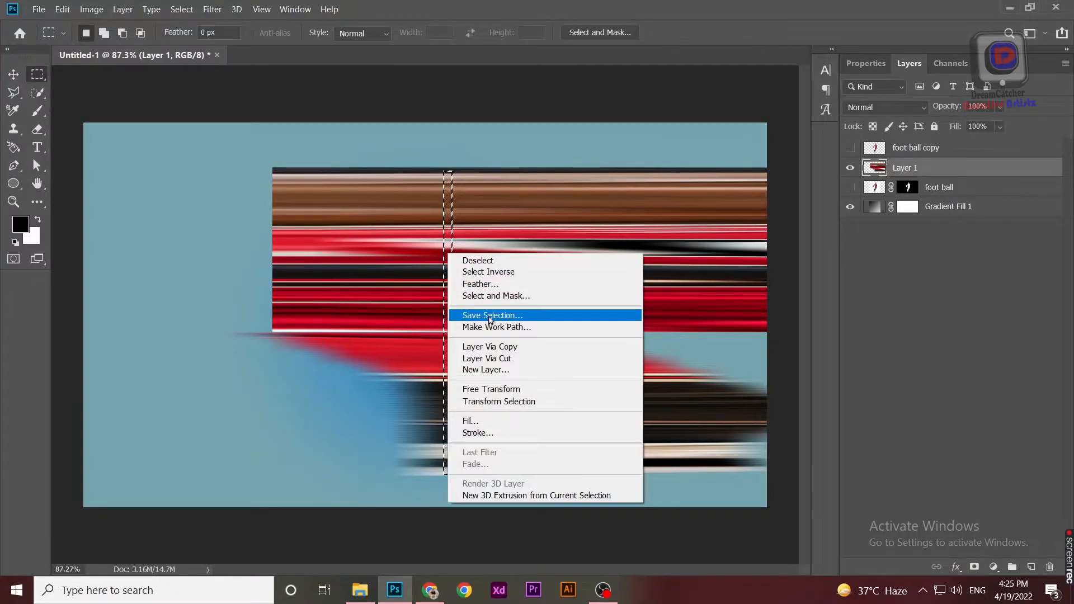
pyautogui.click(476, 343)
# Step: Hide Layer 1, stretch the new strip rightward to 4033.33% width, and show the foot ball copy layer
pyautogui.click(851, 187)
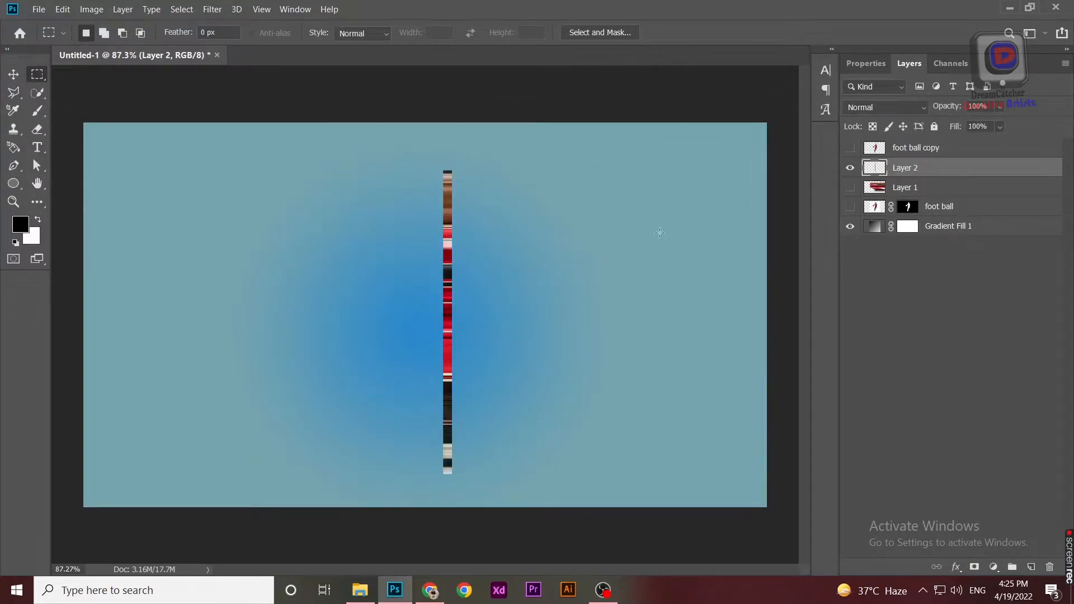
pyautogui.hotkey('ctrl', 't')
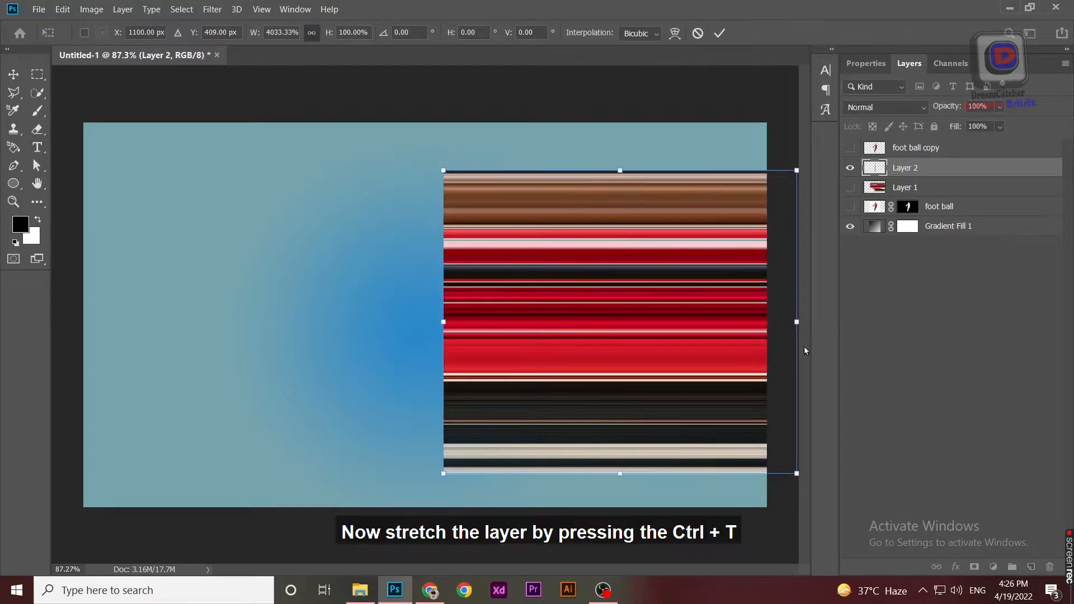
pyautogui.press('Return')
pyautogui.click(850, 207)
pyautogui.click(850, 206)
pyautogui.click(850, 148)
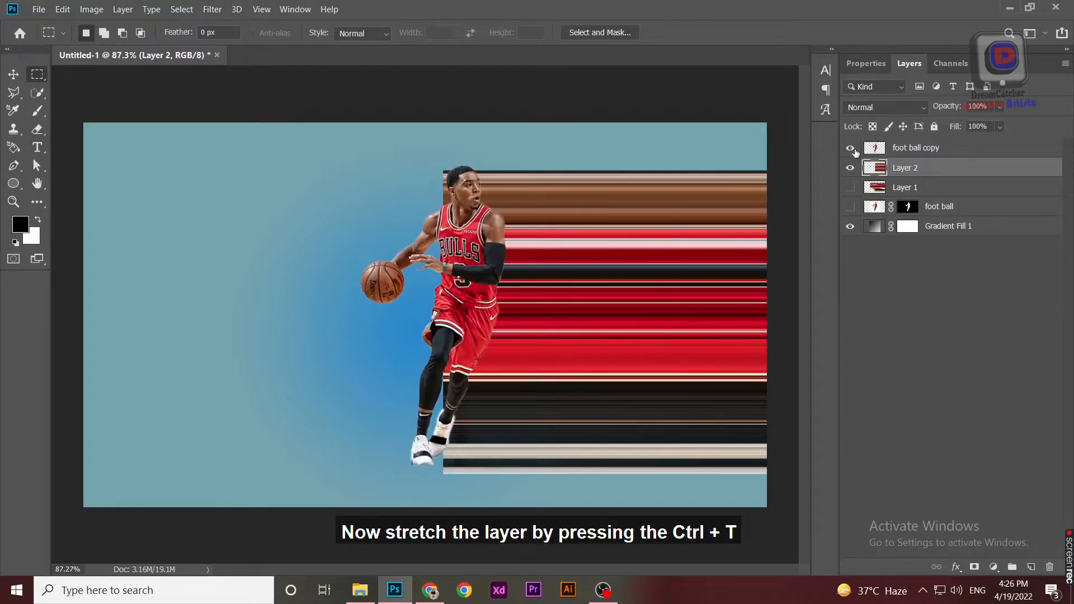
# Step: Move the streak block and the player left, keeping the player over the block's left edge
pyautogui.click(12, 75)
pyautogui.moveTo(625, 292); pyautogui.dragTo(314, 317)
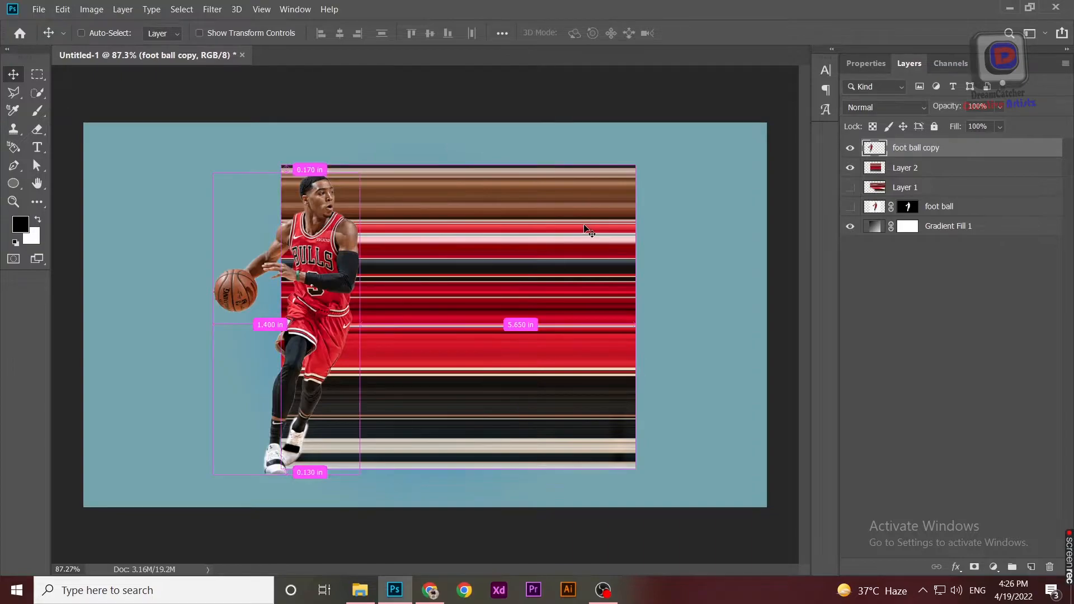
pyautogui.hotkey('ctrl', 't')
pyautogui.click(876, 301)
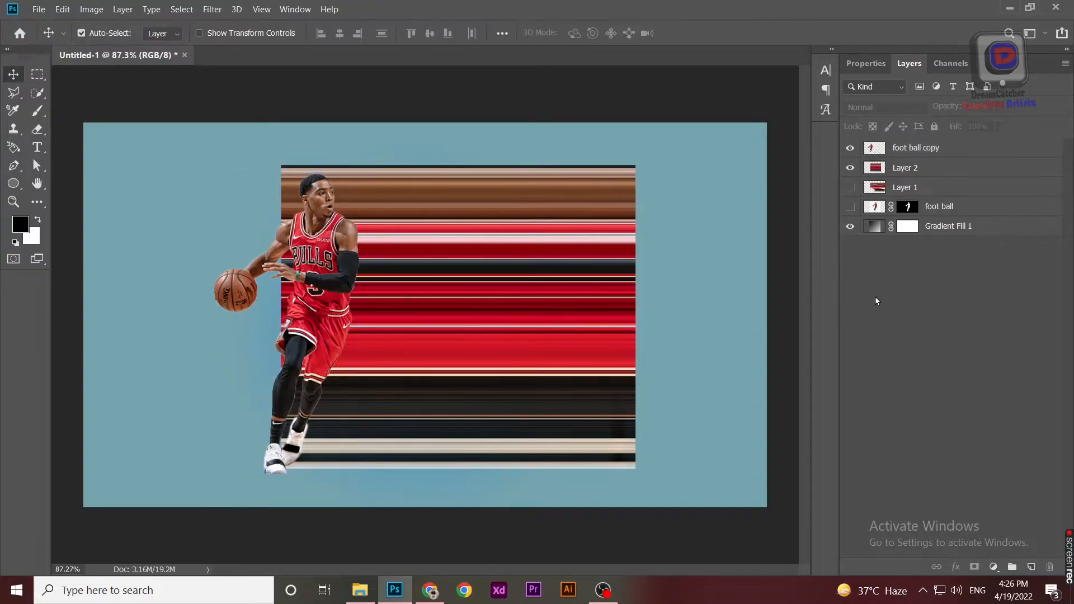
# Step: Duplicate Layer 2, hide the duplicate, and make the original Layer 2 active
pyautogui.click(905, 176)
pyautogui.hotkey('ctrl', 'j')
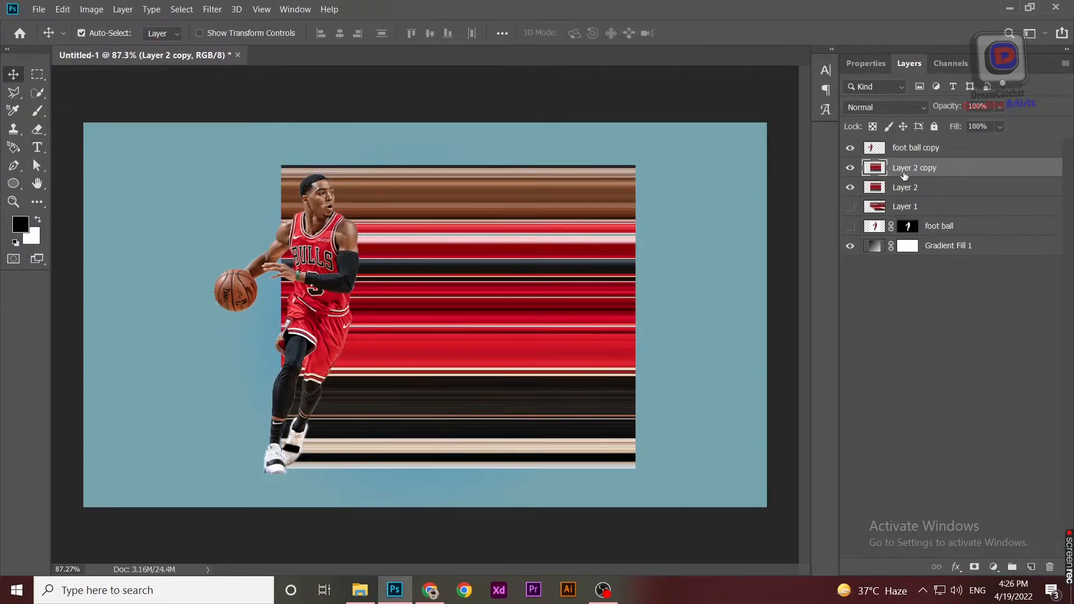
pyautogui.click(850, 171)
pyautogui.click(850, 171)
pyautogui.click(850, 171)
pyautogui.click(903, 189)
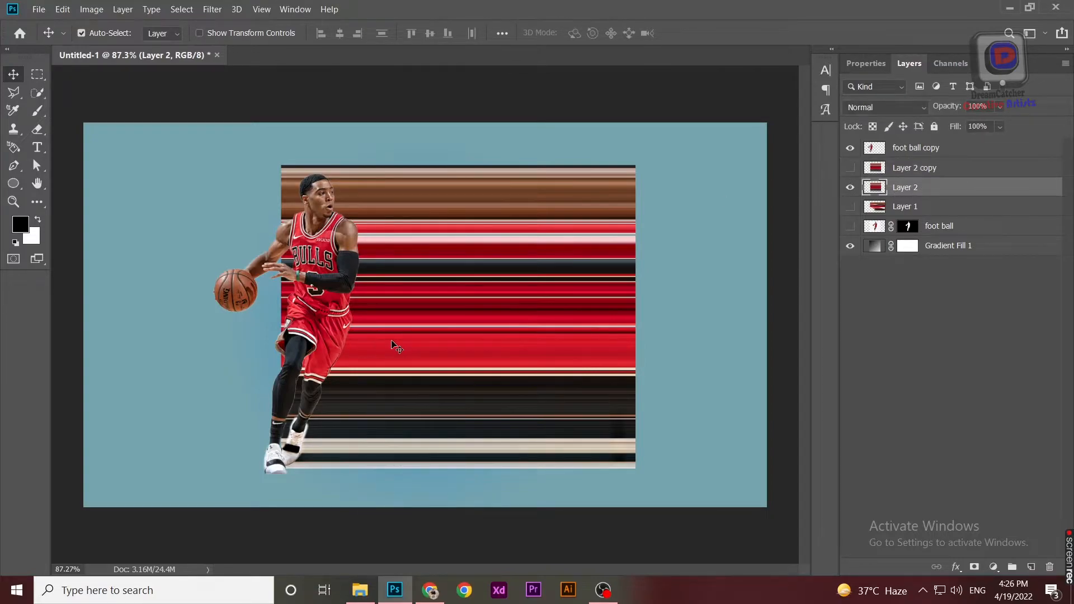
# Step: Skew Layer 2's right corners up and down beyond the canvas so the streaks fan out from the player
pyautogui.hotkey('ctrl', 't')
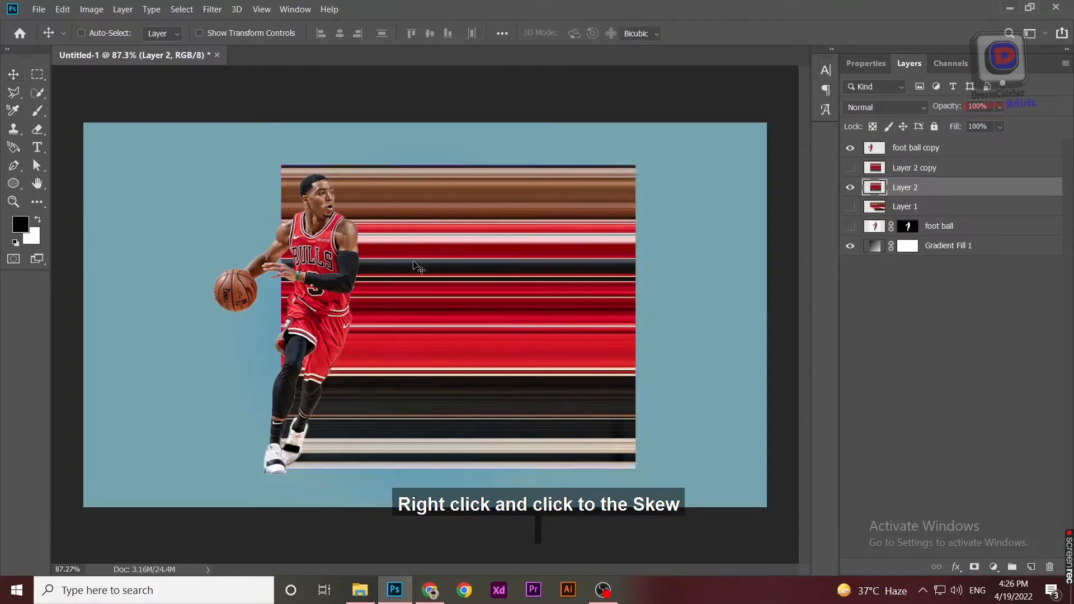
pyautogui.rightClick(415, 262)
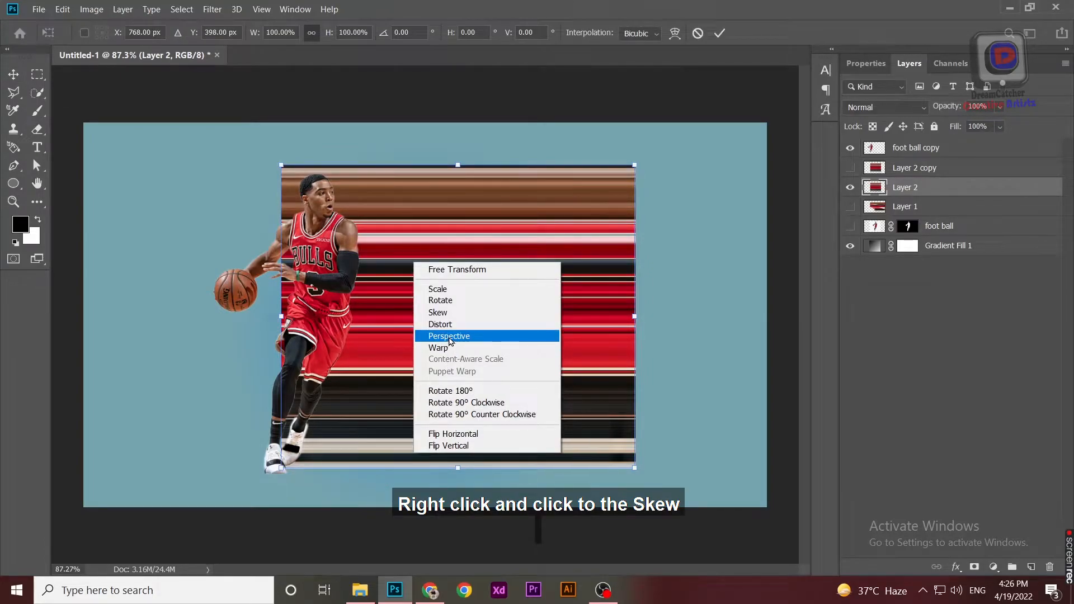
pyautogui.click(438, 312)
pyautogui.moveTo(636, 167); pyautogui.dragTo(650, 66)
pyautogui.moveTo(636, 470); pyautogui.dragTo(680, 587)
pyautogui.moveTo(637, 346)
pyautogui.mouseDown()
pyautogui.moveTo(685, 321)
pyautogui.moveTo(637, 344)
pyautogui.mouseUp()
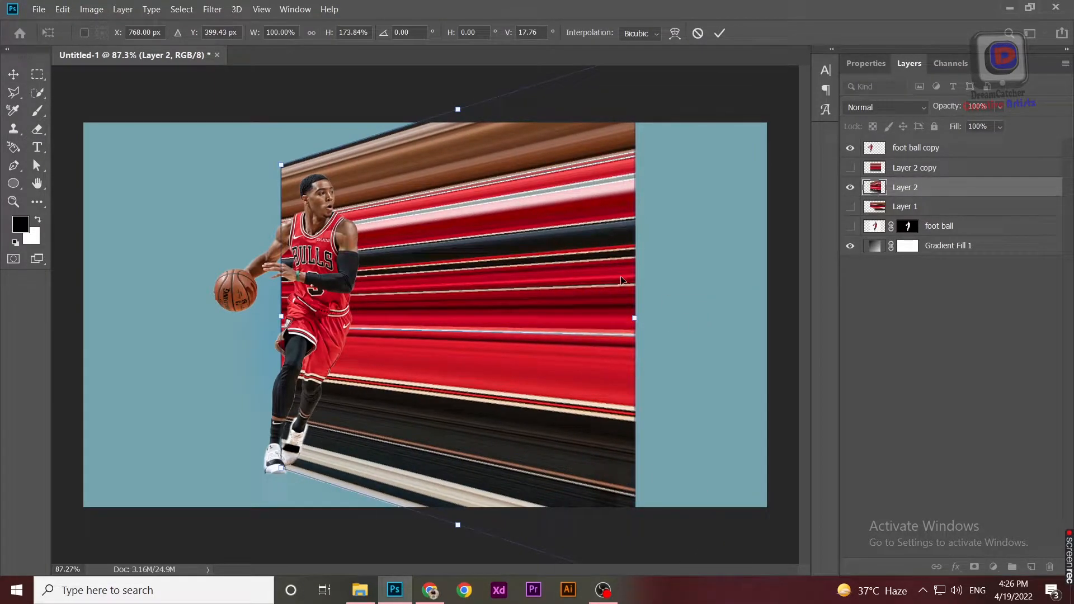
# Step: Extend the fanned streaks' right corners outward past the canvas's right edge and accept the transform
pyautogui.scroll(-3, 622, 284)
pyautogui.moveTo(549, 162); pyautogui.dragTo(678, 161)
pyautogui.moveTo(545, 470); pyautogui.dragTo(640, 506)
pyautogui.press('Return')
# Step: Add a layer mask to Layer 2
pyautogui.scroll(3, 370, 410)
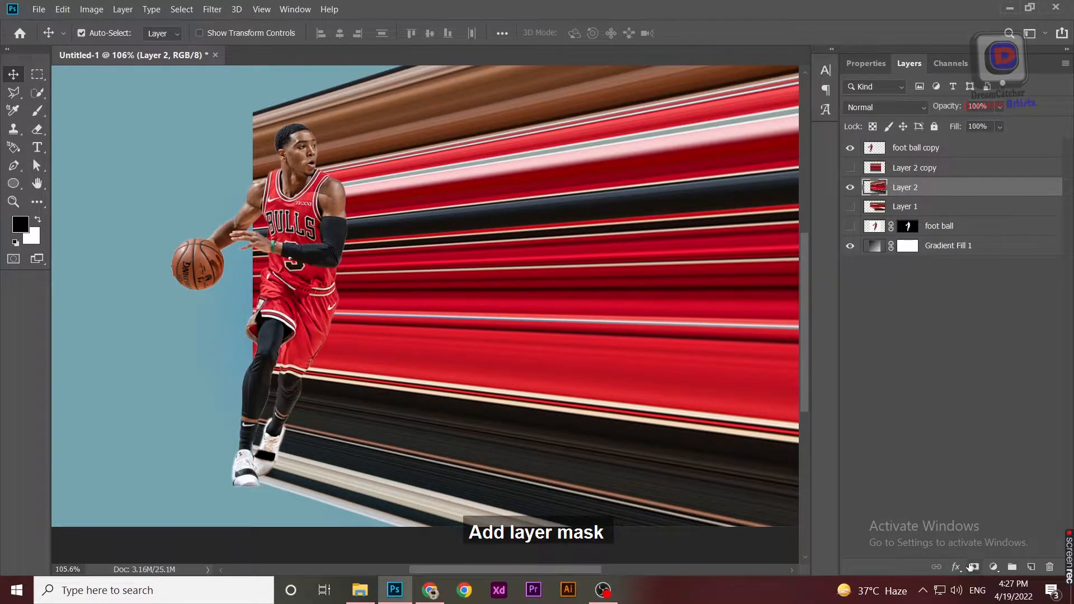
pyautogui.click(975, 567)
pyautogui.press('x')
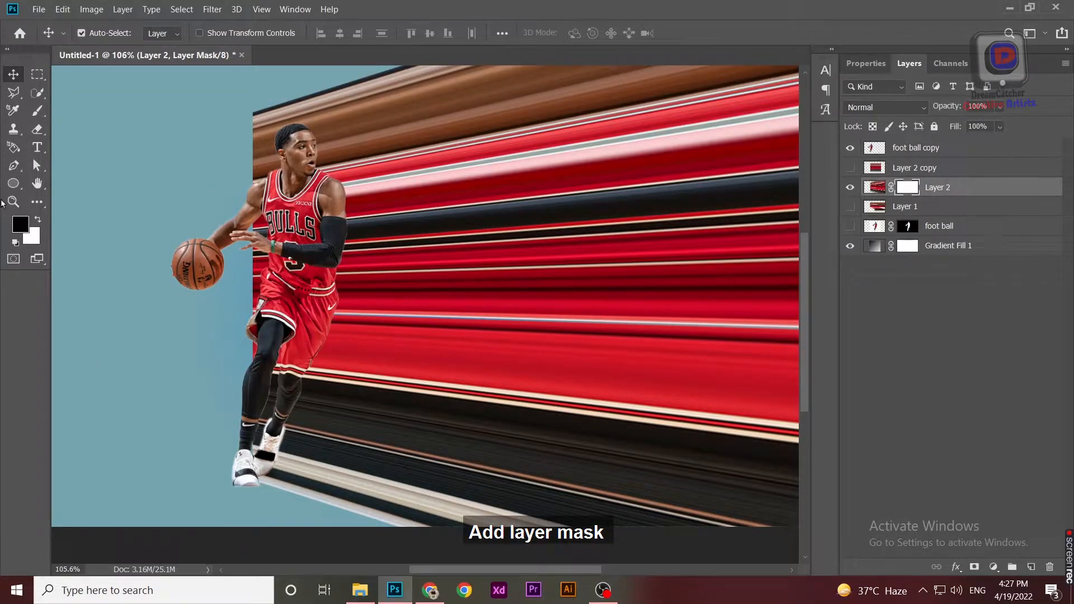
# Step: Paint black on Layer 2's mask with a soft 150 px brush to hide the streaks' left edge around the player
pyautogui.click(39, 111)
pyautogui.press(']')
pyautogui.press(']')
pyautogui.press(']')
pyautogui.press(']')
pyautogui.press(']')
pyautogui.press(']')
pyautogui.press(']')
pyautogui.press(']')
pyautogui.press(']')
pyautogui.press(']')
pyautogui.press(']')
pyautogui.press(']')
pyautogui.press(']')
pyautogui.press(']')
pyautogui.press(']')
pyautogui.press(']')
pyautogui.press(']')
pyautogui.press(']')
pyautogui.press(']')
pyautogui.press(']')
pyautogui.press('[')
pyautogui.press('[')
pyautogui.press('[')
pyautogui.press('[')
pyautogui.press('[')
pyautogui.press('[')
pyautogui.moveTo(223, 140)
pyautogui.mouseDown()
pyautogui.moveTo(262, 171)
pyautogui.moveTo(256, 111)
pyautogui.moveTo(258, 170)
pyautogui.moveTo(247, 127)
pyautogui.moveTo(262, 148)
pyautogui.moveTo(248, 180)
pyautogui.moveTo(261, 104)
pyautogui.moveTo(234, 356)
pyautogui.moveTo(203, 475)
pyautogui.mouseUp()
pyautogui.scroll(-4, 207, 387)
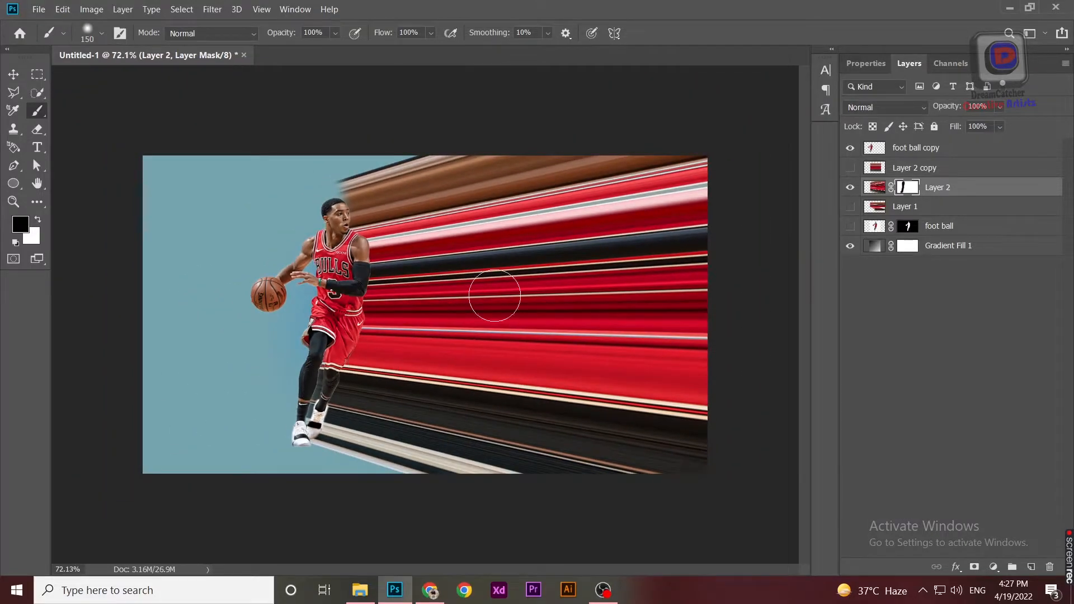
# Step: Skew Layer 2's left corners, moving the upper one inward and the lower one outward to follow the player's lean, and accept
pyautogui.hotkey('ctrl', 't')
pyautogui.rightClick(423, 234)
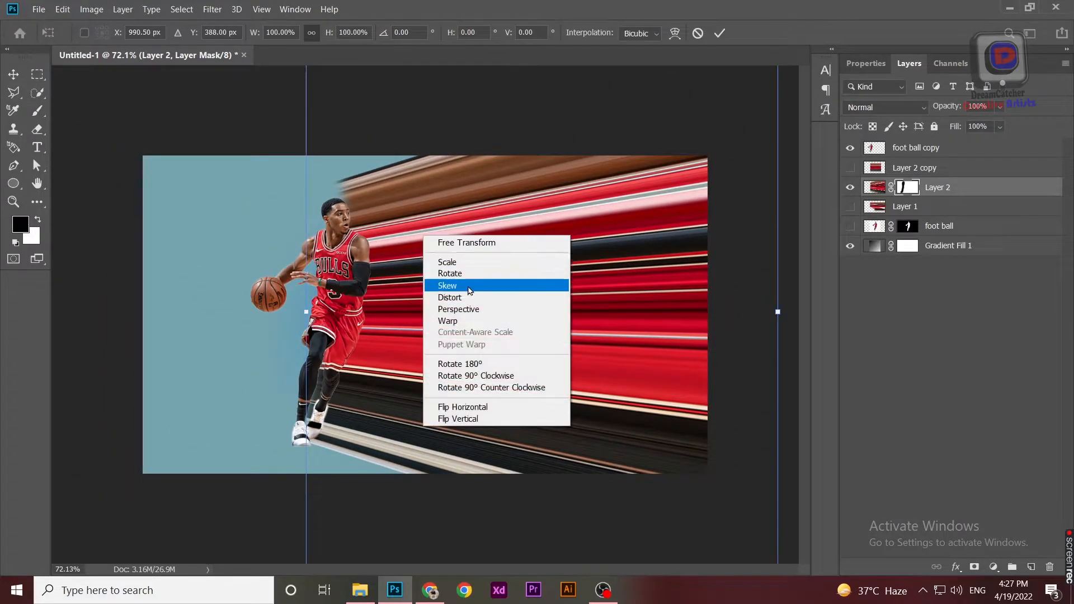
pyautogui.scroll(-5, 398, 270)
pyautogui.moveTo(353, 149); pyautogui.dragTo(371, 172)
pyautogui.moveTo(352, 480); pyautogui.dragTo(327, 474)
pyautogui.press('Return')
pyautogui.press('b')
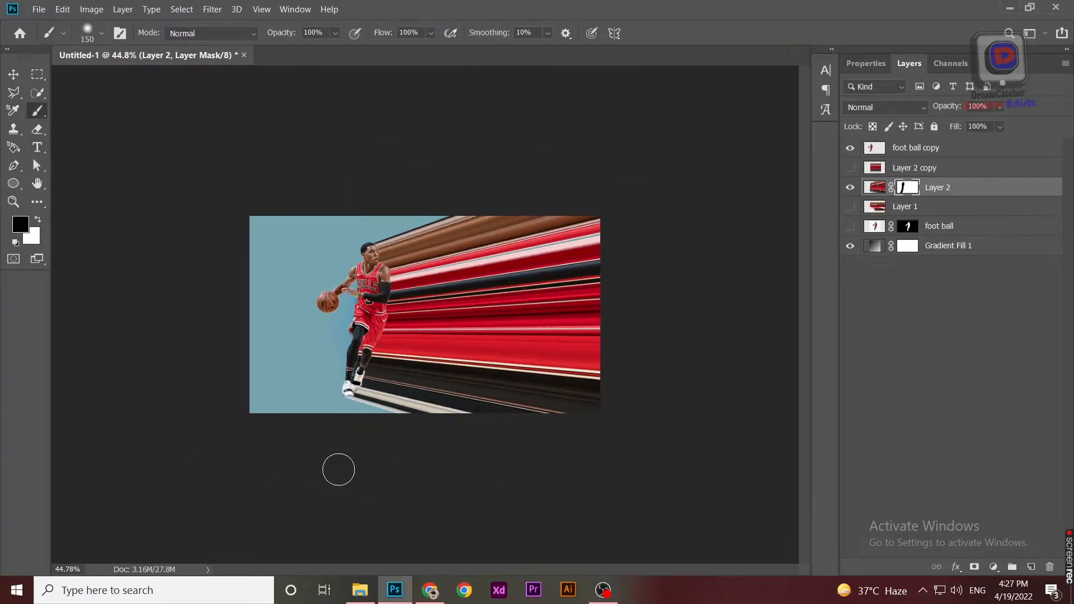
pyautogui.scroll(2, 339, 470)
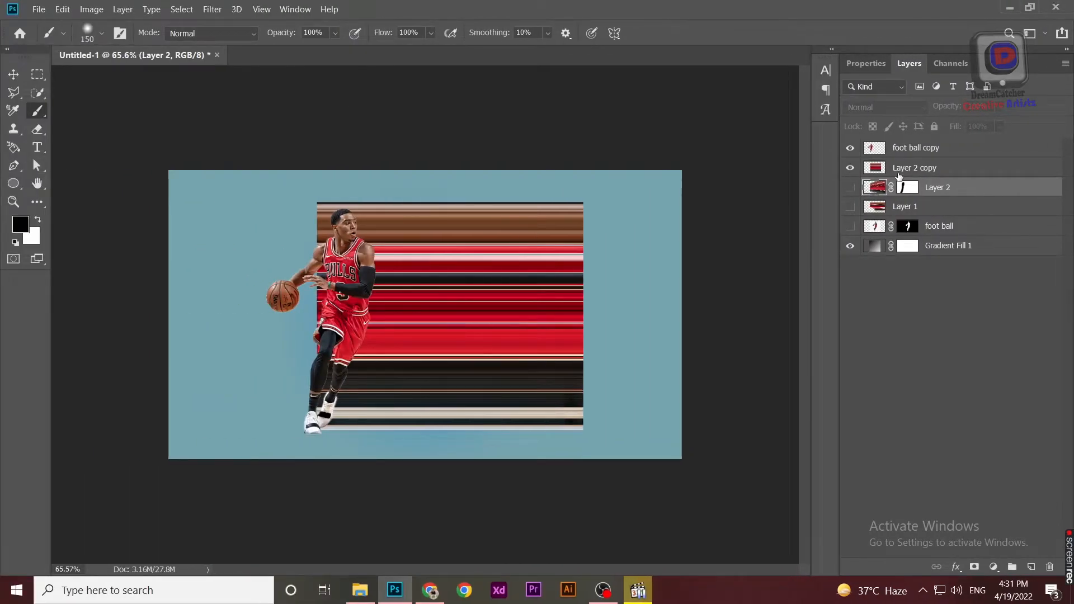
# Step: Stretch Layer 2 copy's streaks horizontally to span the full canvas width and accept the transform
pyautogui.click(901, 168)
pyautogui.hotkey('ctrl', 't')
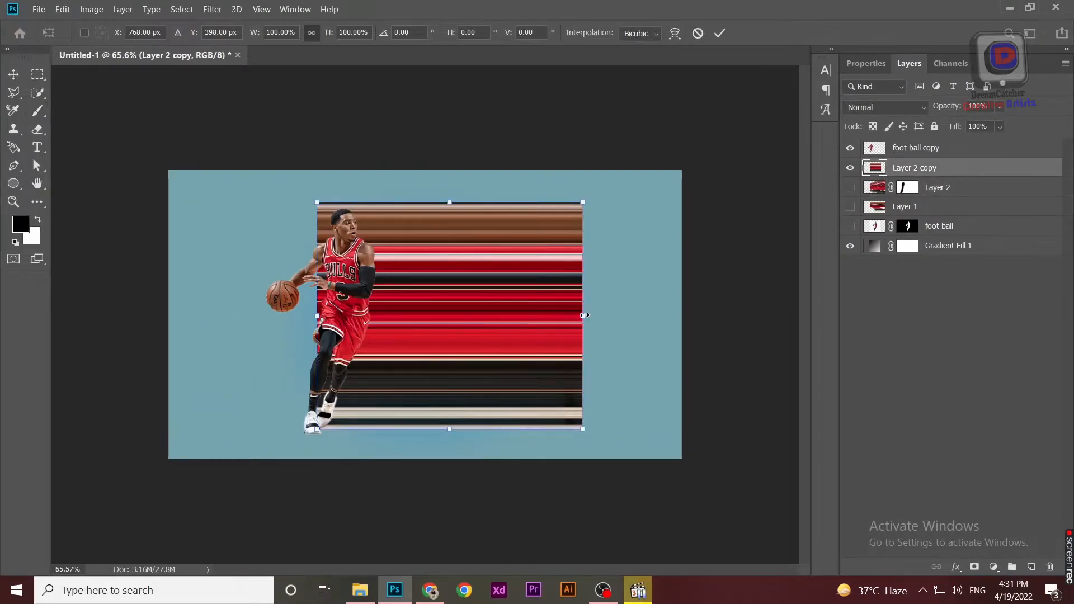
pyautogui.moveTo(584, 315); pyautogui.dragTo(681, 315)
pyautogui.moveTo(314, 315); pyautogui.dragTo(169, 315)
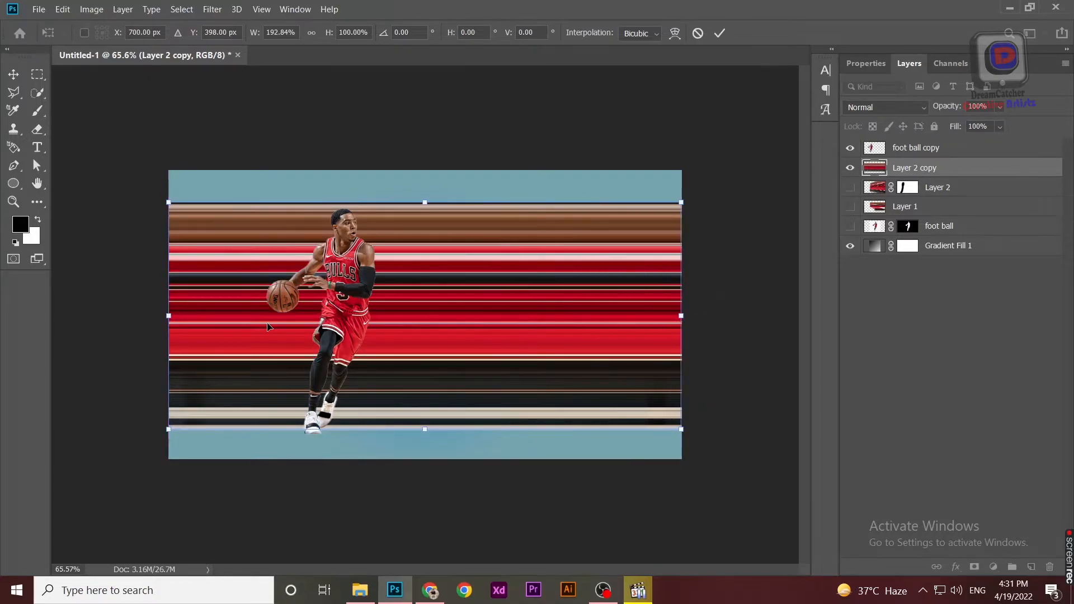
pyautogui.press('Return')
pyautogui.press('b')
# Step: Duplicate Layer 2 copy and stretch the duplicate's lower edge downward to about 105% height
pyautogui.hotkey('ctrl', 'j')
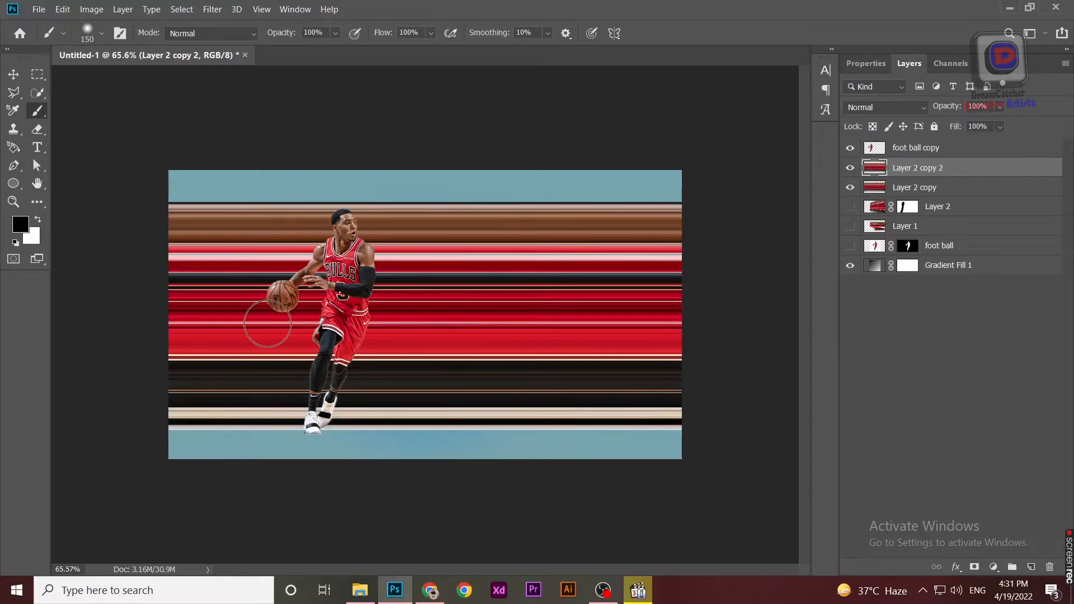
pyautogui.hotkey('ctrl', 't')
pyautogui.moveTo(428, 429); pyautogui.dragTo(427, 445)
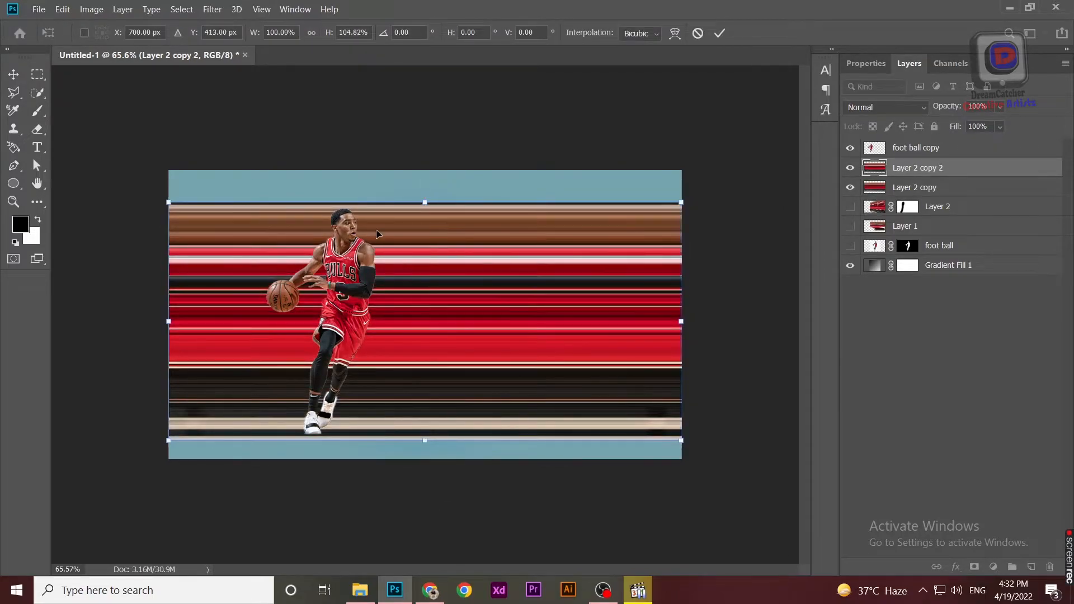
pyautogui.click(212, 10)
pyautogui.click(618, 152)
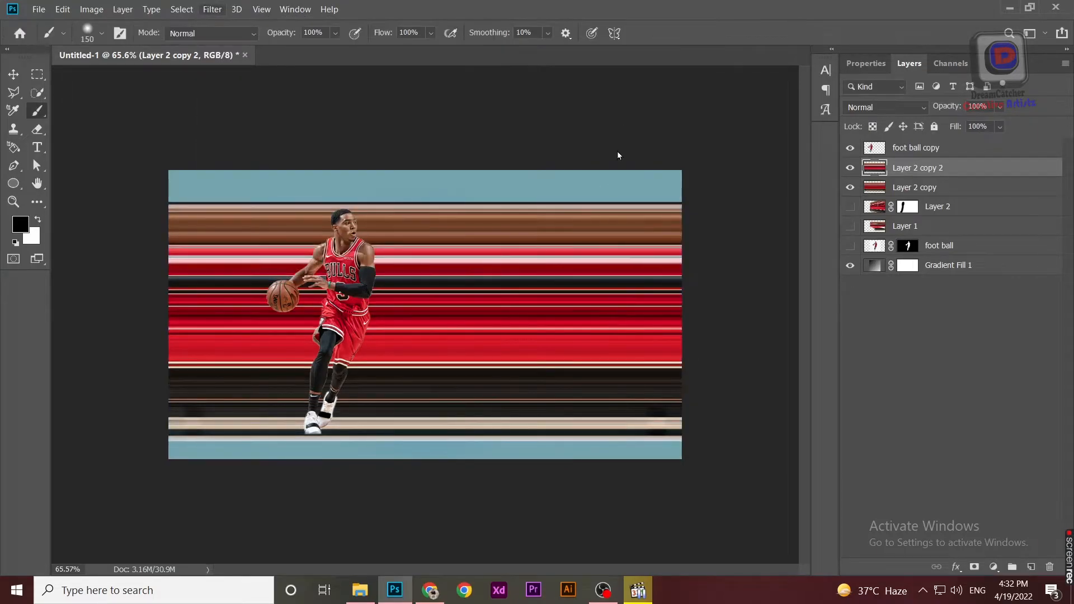
# Step: Apply the Polar Coordinates distortion to Layer 2 copy 2 and hide Layer 2 copy
pyautogui.click(216, 15)
pyautogui.moveTo(234, 212)
pyautogui.moveTo(230, 184)
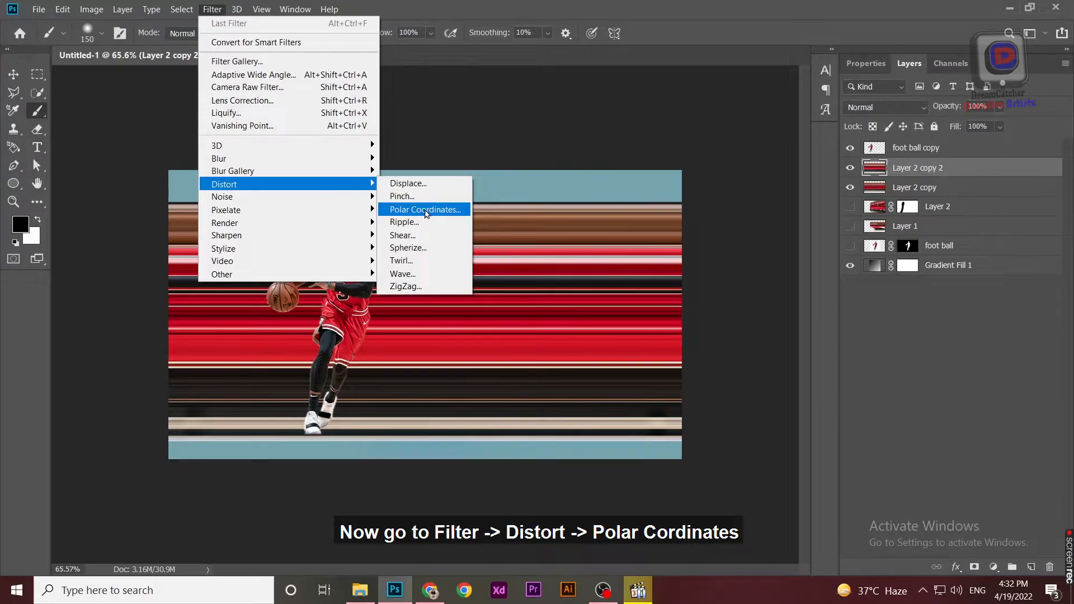
pyautogui.click(425, 210)
pyautogui.click(664, 157)
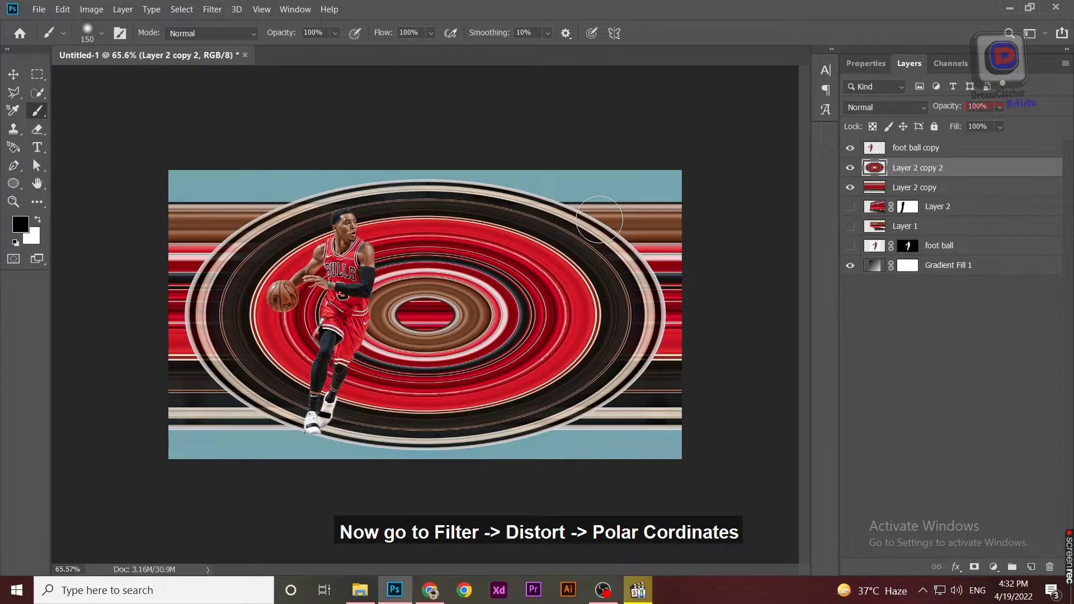
pyautogui.click(850, 187)
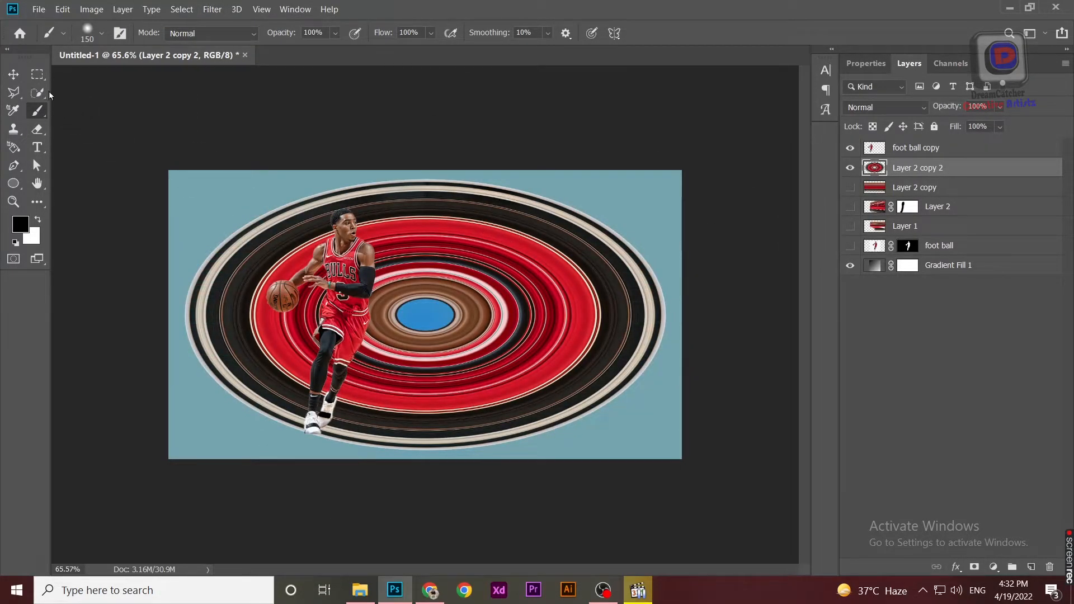
# Step: Move the elliptical rings slightly left and the player right so he stands over the rings' centre
pyautogui.click(13, 74)
pyautogui.moveTo(516, 279); pyautogui.dragTo(492, 280)
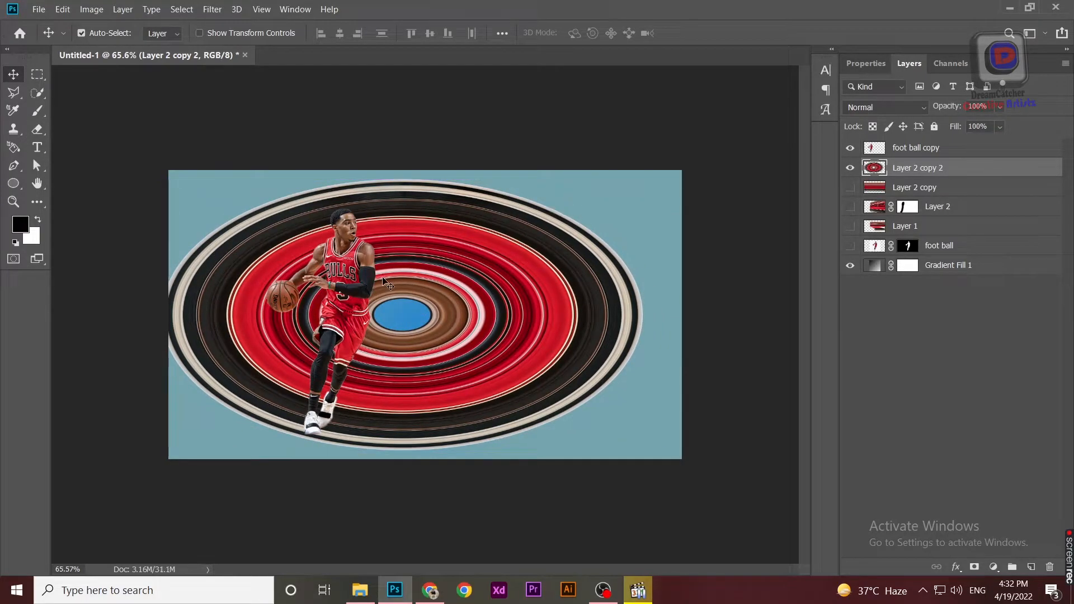
pyautogui.moveTo(348, 278); pyautogui.dragTo(396, 277)
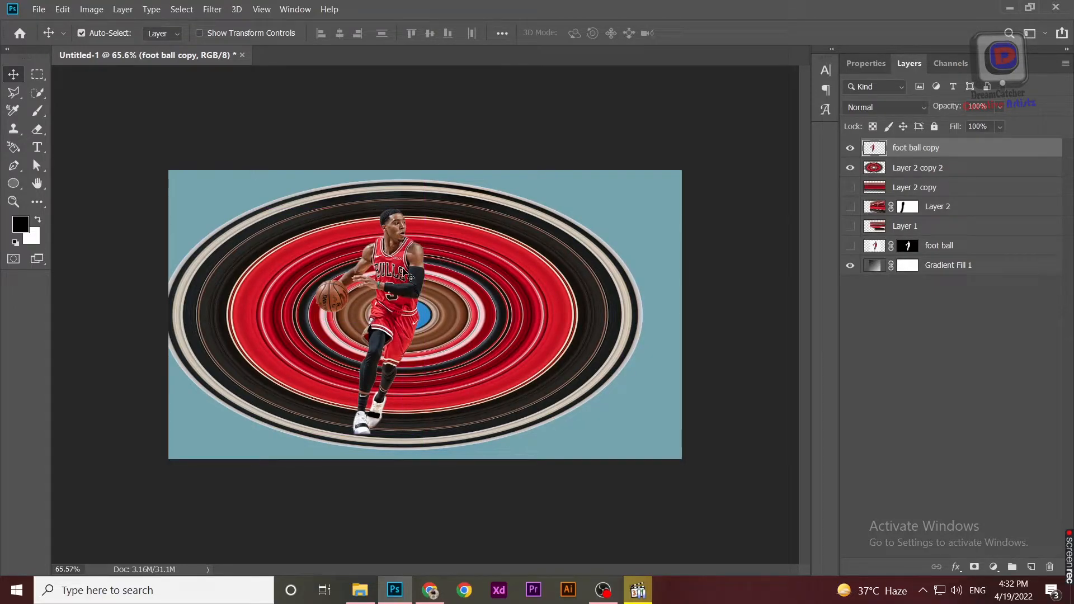
# Step: Apply a Gaussian Blur with a radius of 9.4 pixels to the rings on Layer 2 copy 2
pyautogui.click(916, 168)
pyautogui.click(212, 9)
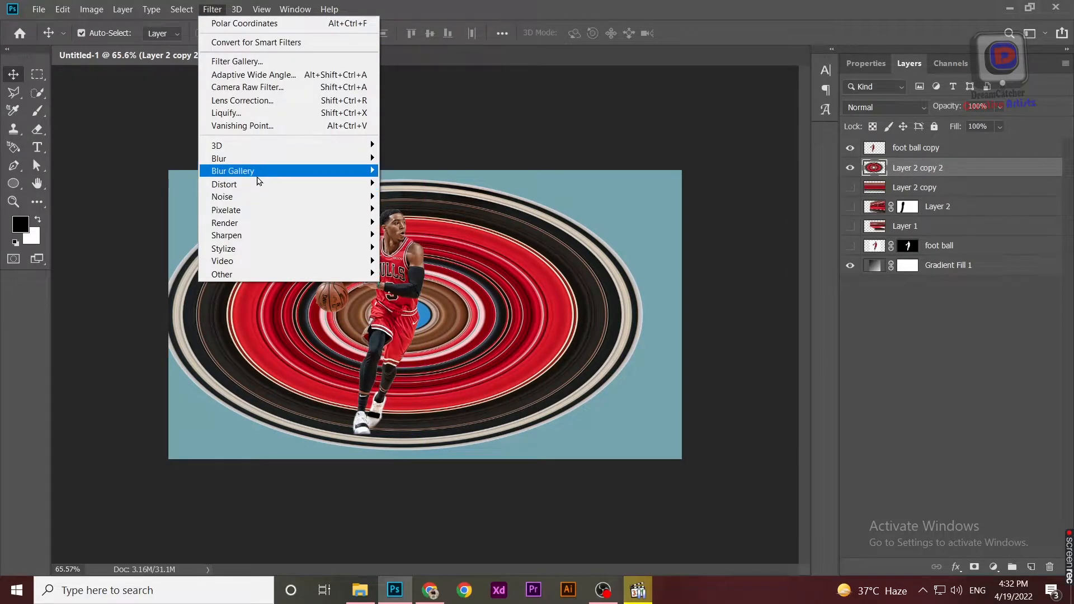
pyautogui.moveTo(297, 163)
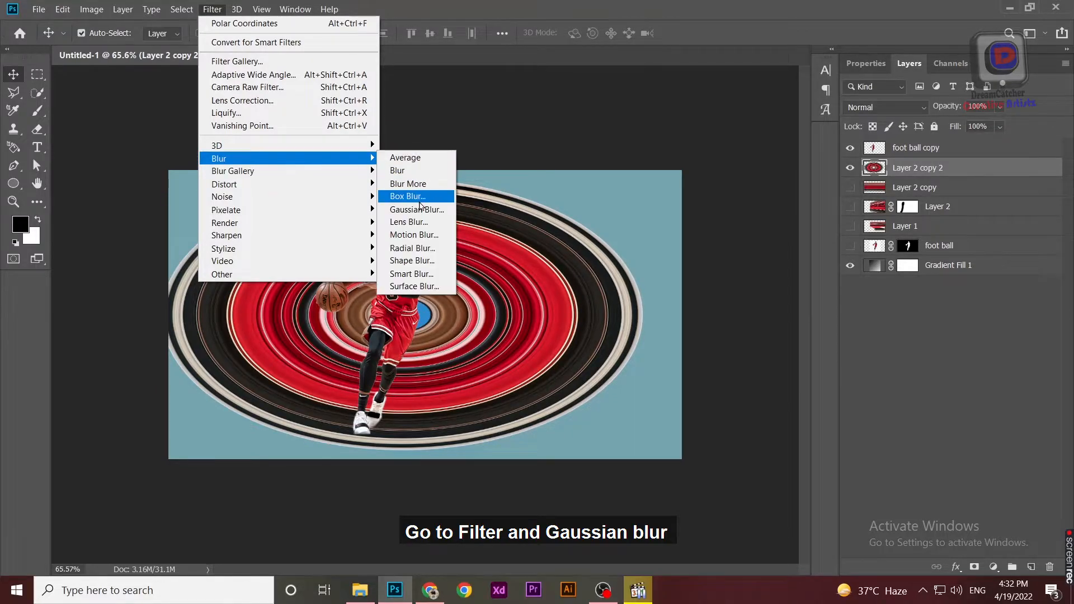
pyautogui.click(420, 209)
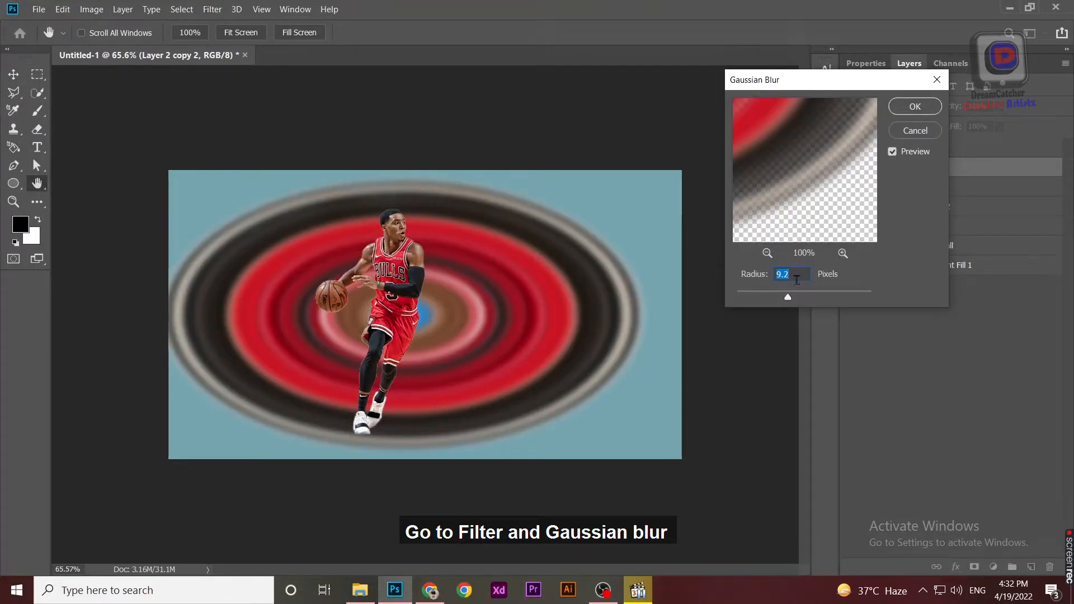
pyautogui.moveTo(786, 299)
pyautogui.mouseDown()
pyautogui.moveTo(761, 300)
pyautogui.moveTo(790, 299)
pyautogui.mouseUp()
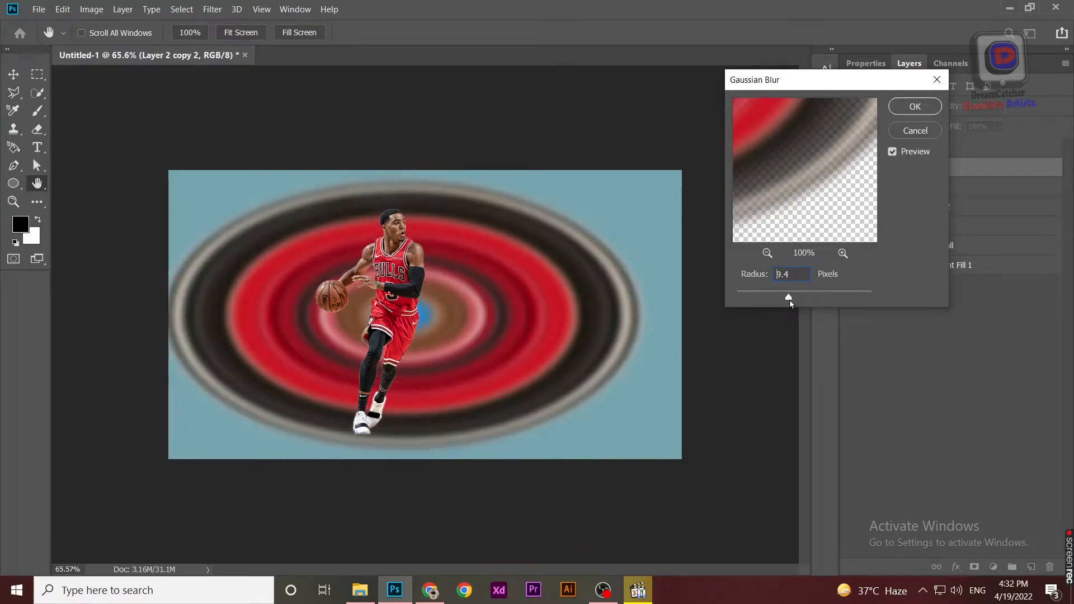
pyautogui.press('Return')
# Step: Shift the blurred rings and the player right towards the canvas centre
pyautogui.scroll(3, 439, 295)
pyautogui.scroll(-2, 459, 295)
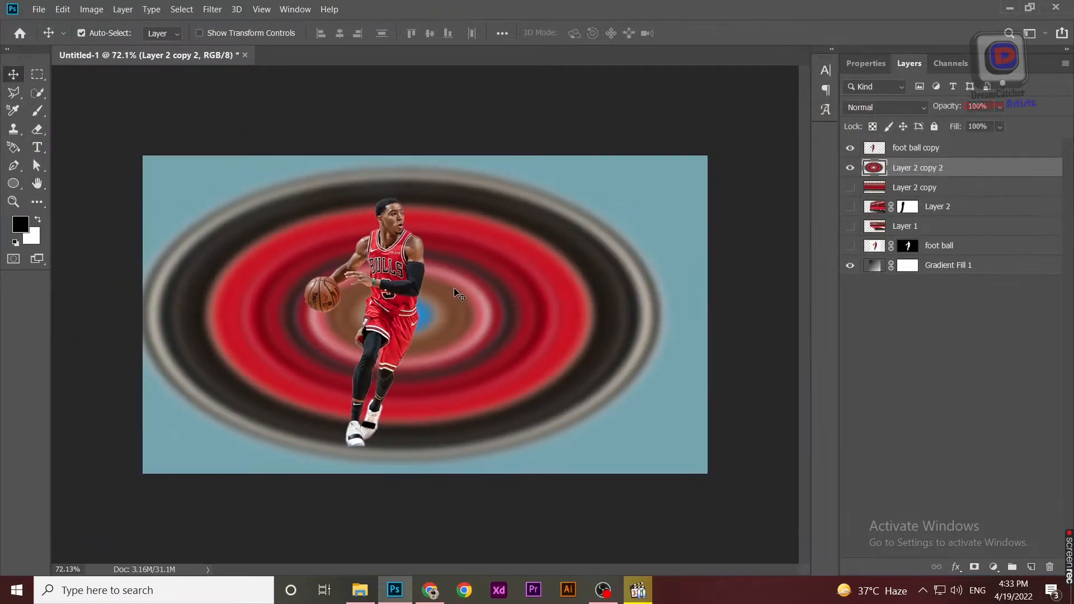
pyautogui.moveTo(520, 259); pyautogui.dragTo(519, 285)
pyautogui.moveTo(396, 293); pyautogui.dragTo(418, 293)
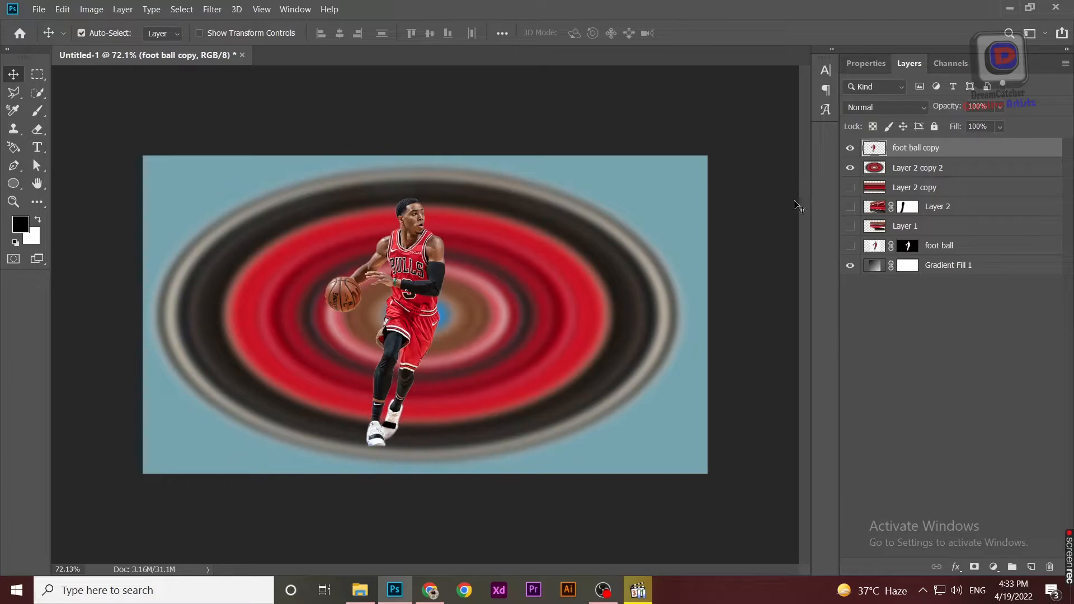
# Step: Show Layer 2 copy instead of Layer 2 copy 2 and narrow its streaks by pulling in the left edge
pyautogui.click(850, 168)
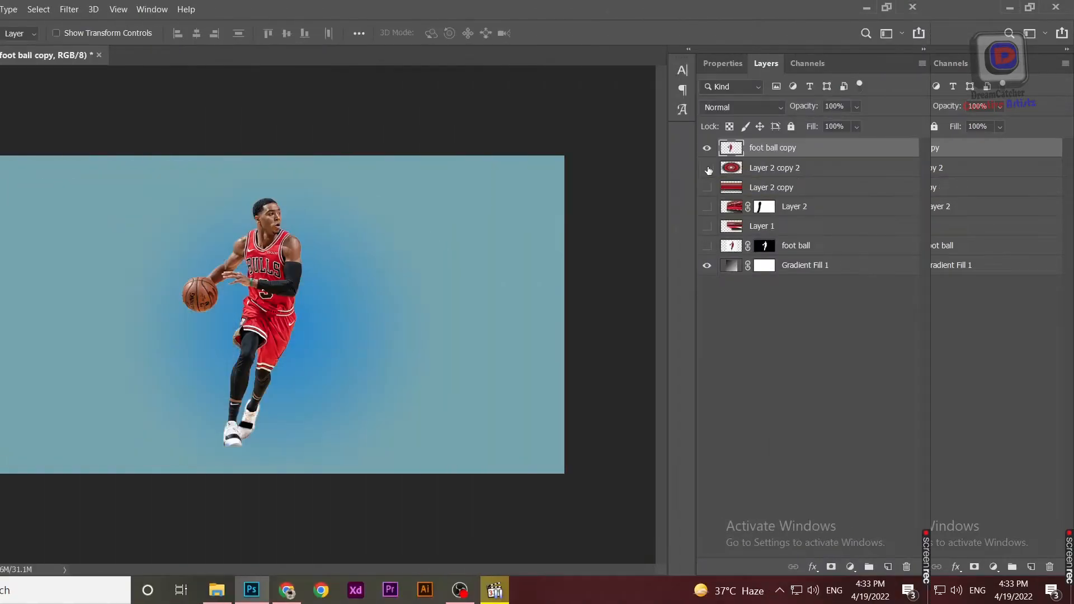
pyautogui.click(850, 187)
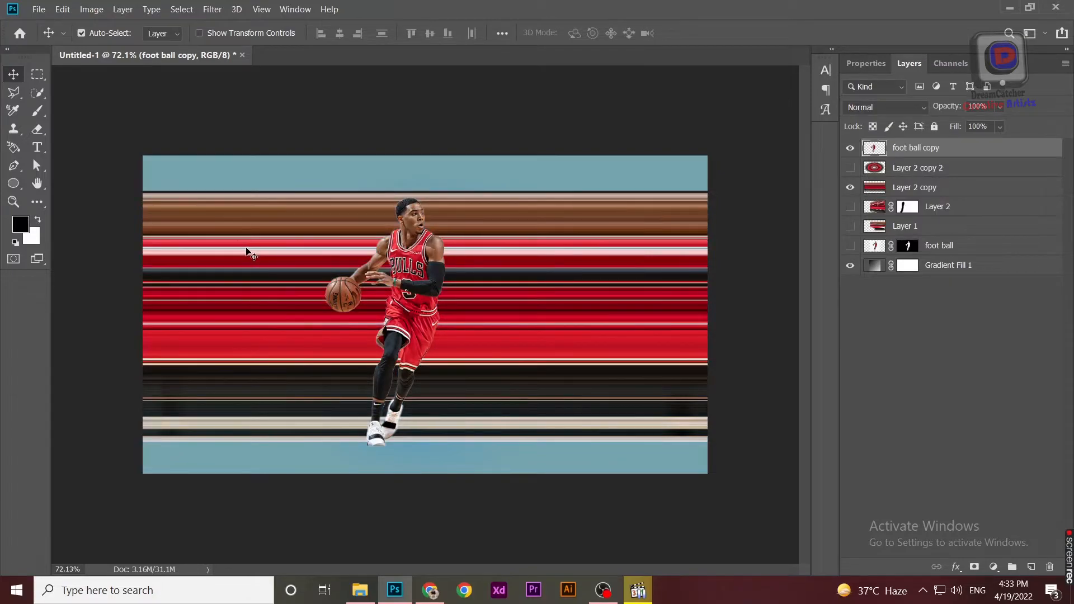
pyautogui.hotkey('ctrl', 't')
pyautogui.click(903, 190)
pyautogui.hotkey('ctrl', 't')
pyautogui.moveTo(144, 315); pyautogui.dragTo(286, 331)
pyautogui.press('Return')
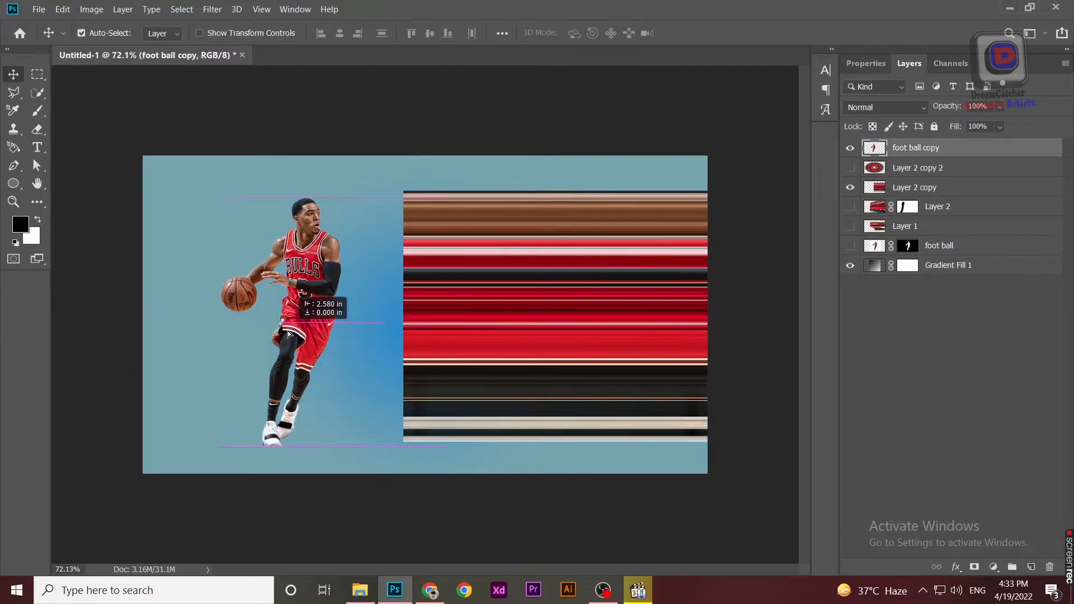
# Step: Move Layer 2 copy's streaks left behind the player and skew their left corners to match his head and foot
pyautogui.moveTo(505, 327); pyautogui.dragTo(387, 333)
pyautogui.hotkey('ctrl', 't')
pyautogui.rightClick(418, 296)
pyautogui.click(454, 343)
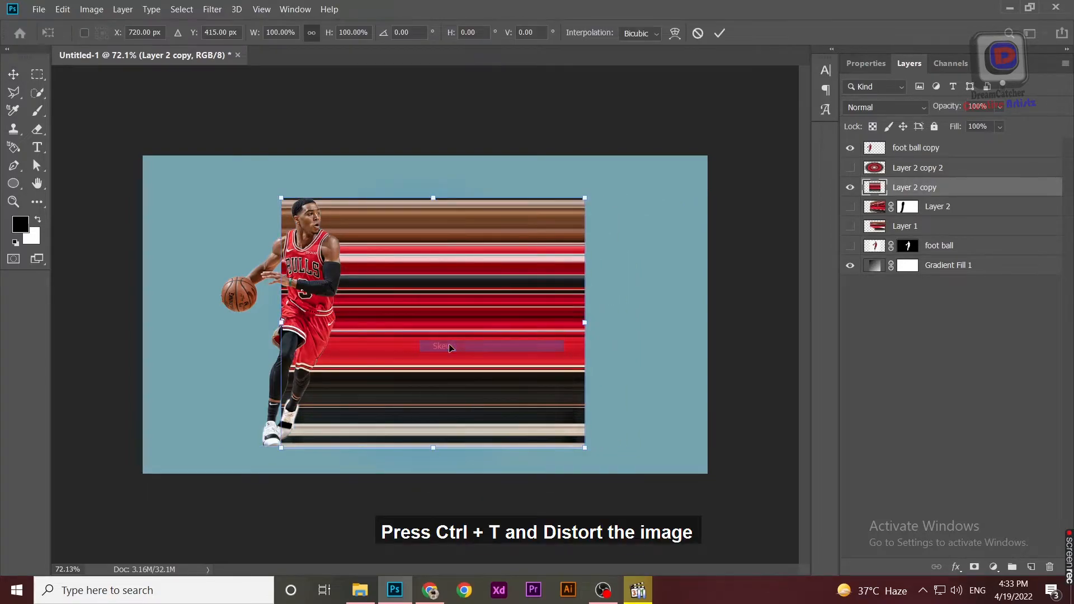
pyautogui.moveTo(283, 204); pyautogui.dragTo(306, 200)
pyautogui.moveTo(281, 449); pyautogui.dragTo(266, 448)
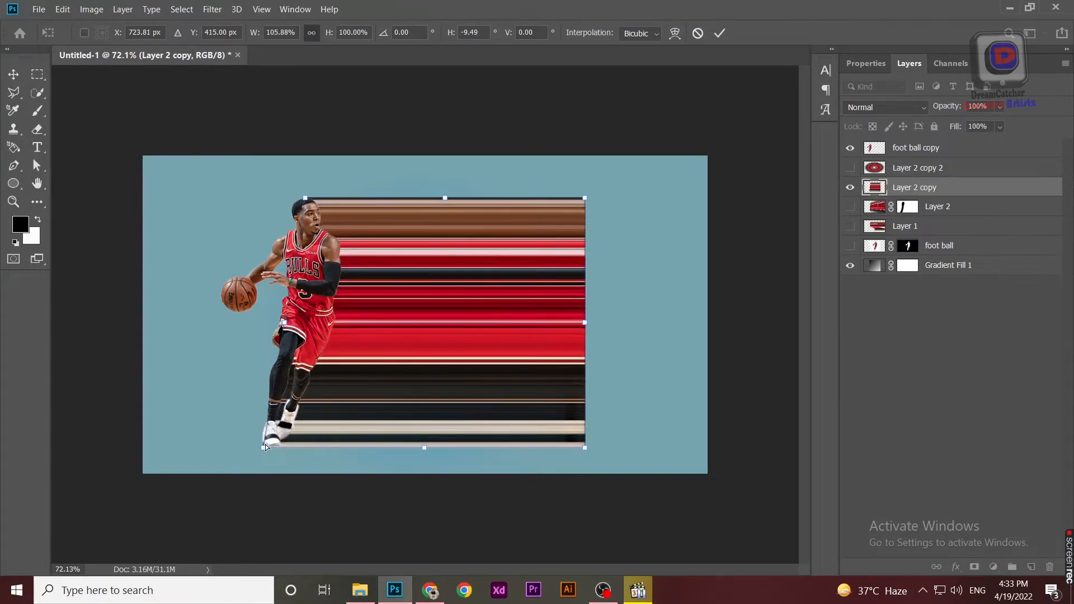
# Step: Warp Layer 2 copy's streaks by pulling both right corners outward past the canvas's right edge
pyautogui.rightClick(383, 341)
pyautogui.click(414, 395)
pyautogui.rightClick(488, 269)
pyautogui.click(515, 341)
pyautogui.moveTo(583, 434); pyautogui.dragTo(697, 358)
pyautogui.moveTo(589, 200); pyautogui.dragTo(756, 168)
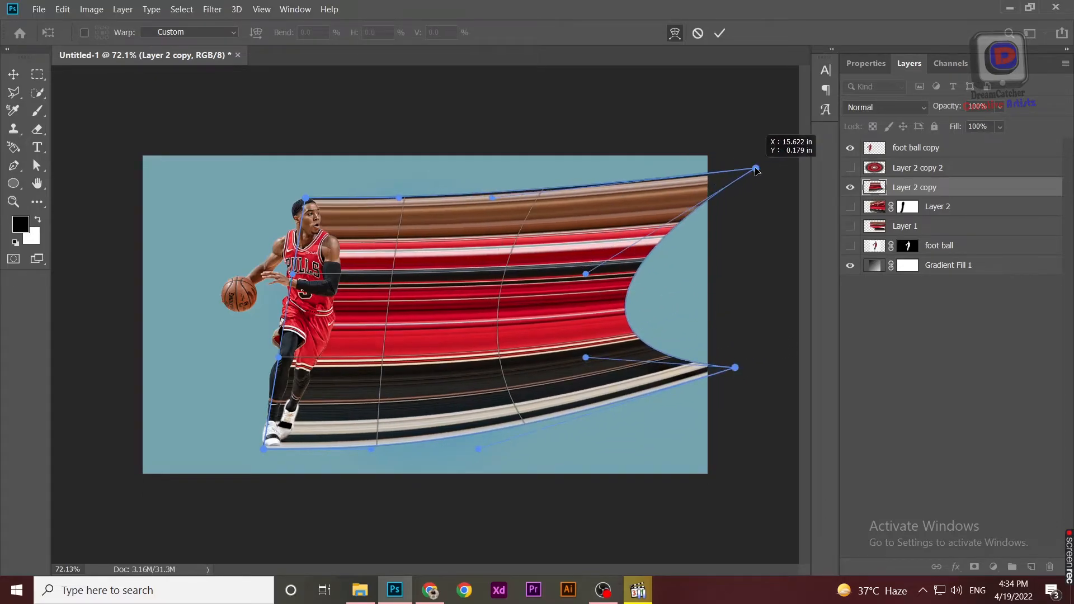
# Step: Twist the warped streaks into a crossing ribbon by pulling the lower right corner above the upper one and bending the middle
pyautogui.moveTo(469, 210); pyautogui.dragTo(455, 438)
pyautogui.moveTo(736, 367); pyautogui.dragTo(508, 144)
pyautogui.moveTo(398, 413); pyautogui.dragTo(422, 278)
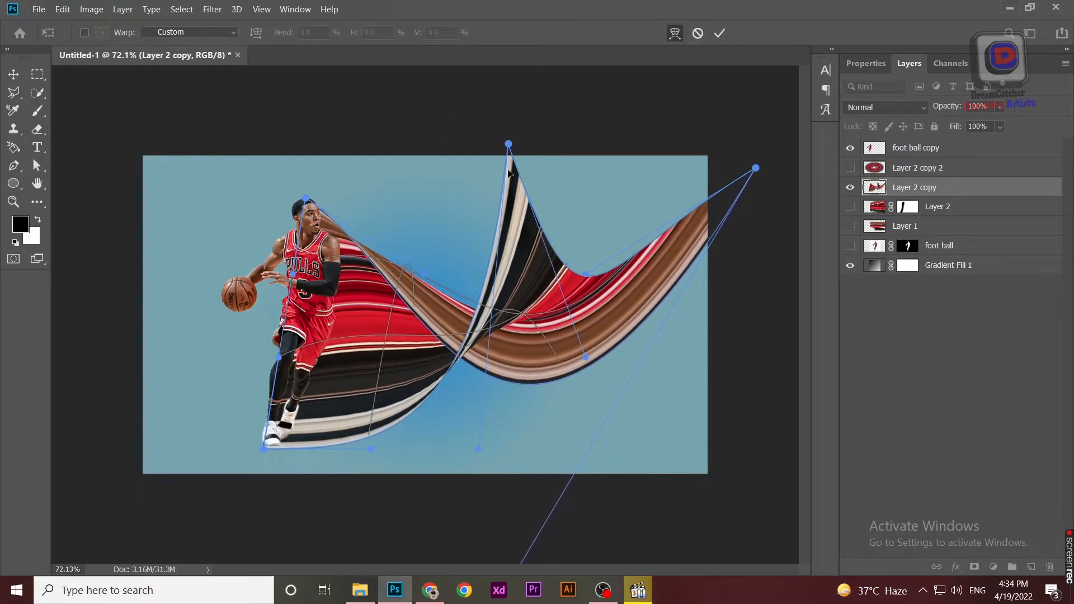
pyautogui.moveTo(508, 170); pyautogui.dragTo(573, 152)
pyautogui.moveTo(704, 209); pyautogui.dragTo(705, 336)
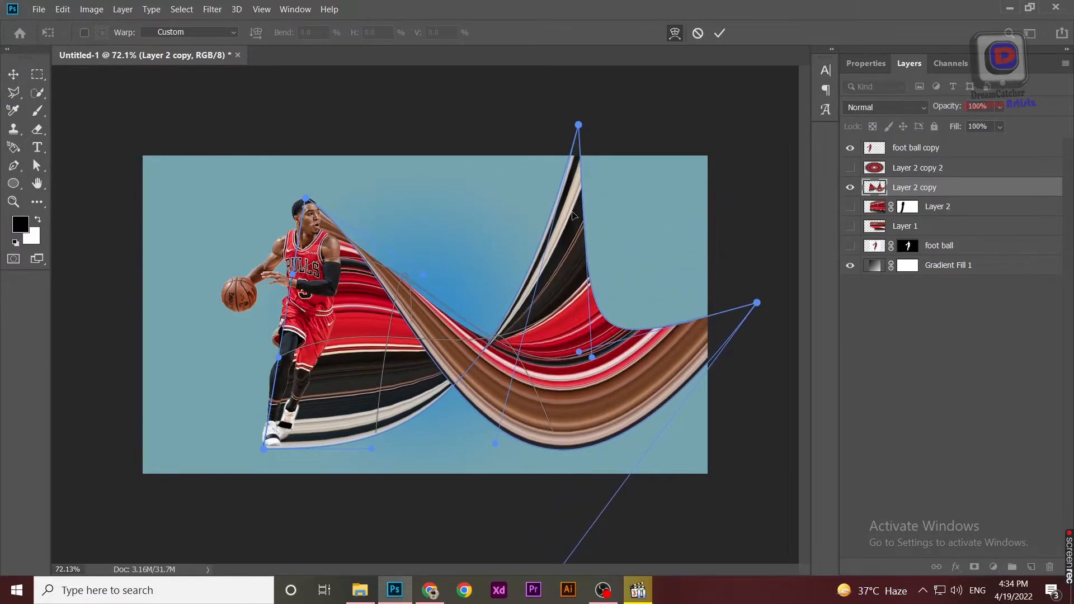
# Step: Pull the ribbon's raised tip towards the canvas's upper-right corner and smooth its middle into a flowing wave
pyautogui.moveTo(573, 212); pyautogui.dragTo(641, 190)
pyautogui.moveTo(478, 371); pyautogui.dragTo(500, 286)
pyautogui.moveTo(621, 361); pyautogui.dragTo(632, 426)
pyautogui.moveTo(415, 365); pyautogui.dragTo(522, 325)
pyautogui.moveTo(633, 225); pyautogui.dragTo(688, 210)
pyautogui.moveTo(486, 364); pyautogui.dragTo(492, 336)
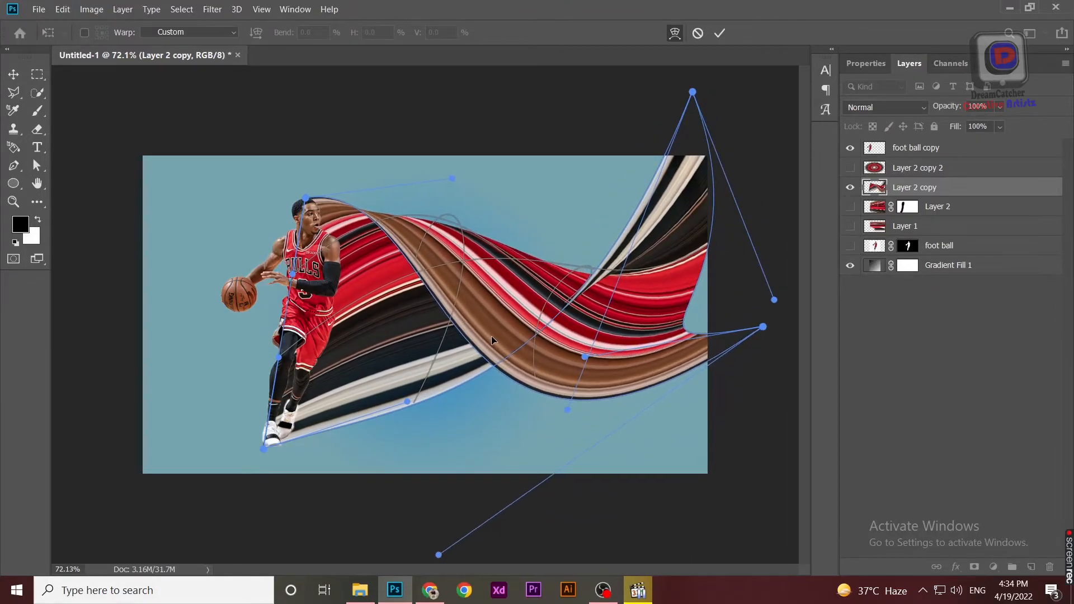
# Step: Fine-tune the ribbon's right corners and curve handles into a deeper twist, and accept the warp
pyautogui.moveTo(762, 326); pyautogui.dragTo(733, 370)
pyautogui.moveTo(692, 92); pyautogui.dragTo(709, 161)
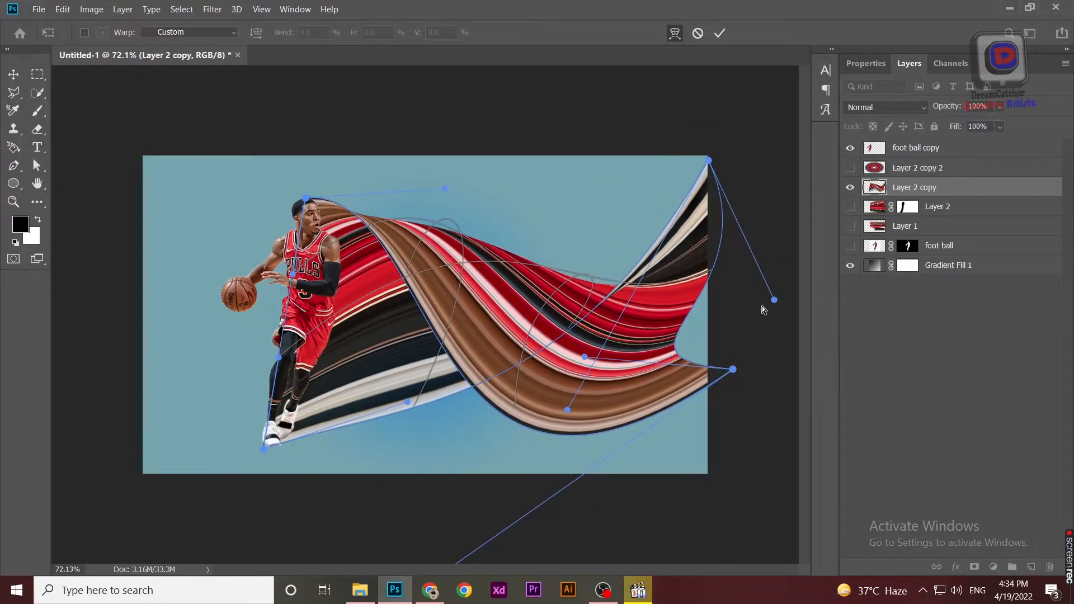
pyautogui.moveTo(774, 300); pyautogui.dragTo(680, 317)
pyautogui.moveTo(585, 358); pyautogui.dragTo(558, 392)
pyautogui.moveTo(407, 401)
pyautogui.mouseDown()
pyautogui.moveTo(403, 414)
pyautogui.moveTo(384, 326)
pyautogui.moveTo(403, 407)
pyautogui.mouseUp()
pyautogui.moveTo(445, 189); pyautogui.dragTo(502, 218)
pyautogui.moveTo(293, 275); pyautogui.dragTo(325, 335)
pyautogui.moveTo(709, 161); pyautogui.dragTo(717, 142)
pyautogui.moveTo(617, 298); pyautogui.dragTo(588, 351)
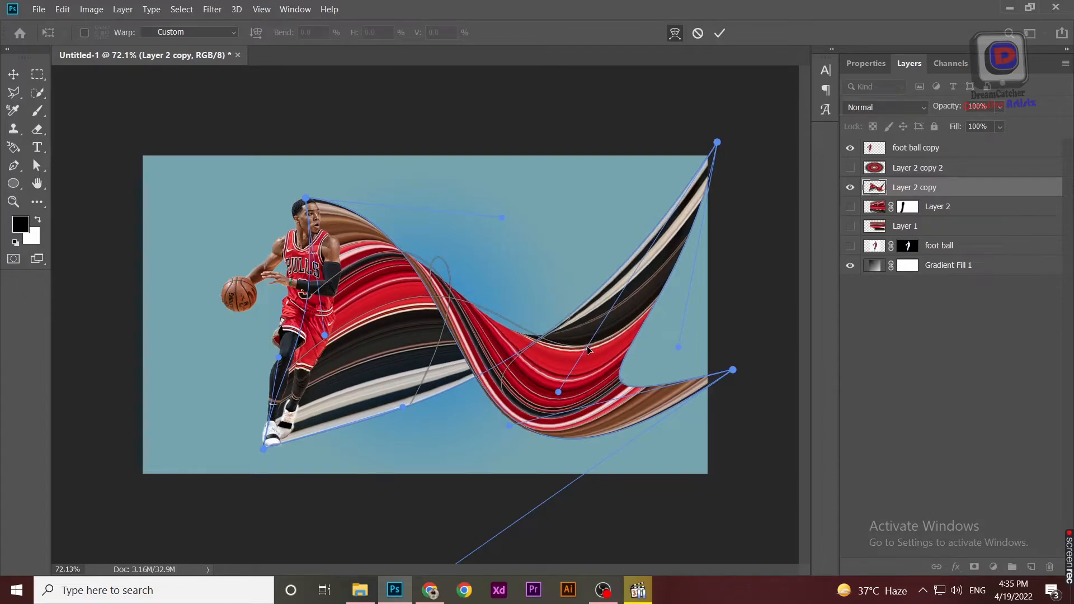
pyautogui.moveTo(737, 381); pyautogui.dragTo(736, 393)
pyautogui.press('Return')
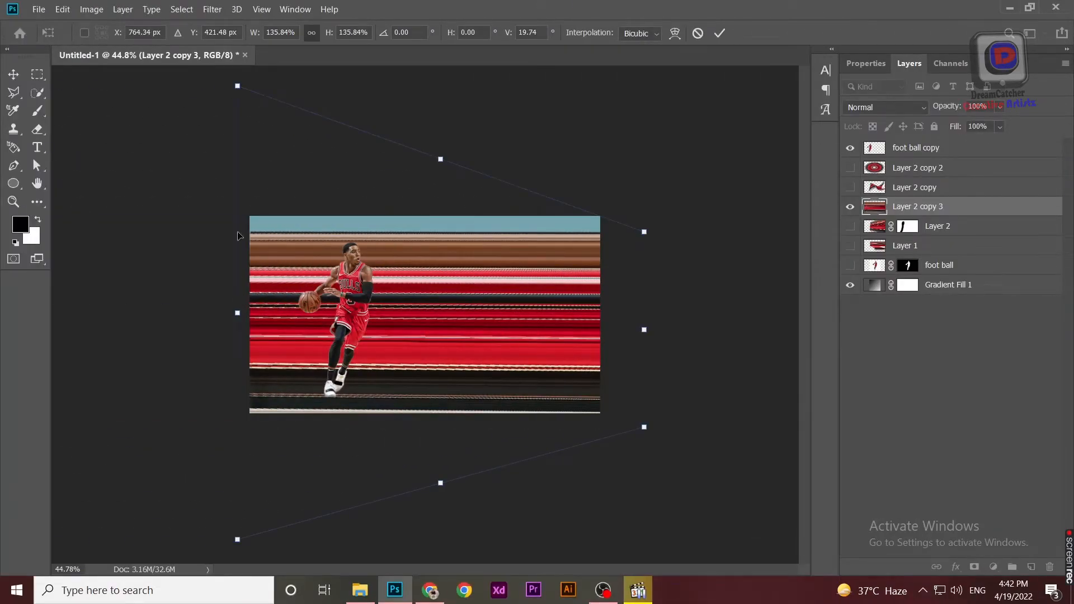
# Step: Lower the upper-left corner of Layer 2 copy 3's streaks slightly, scale them to 100.69% past the canvas's left edge, and accept the transforms
pyautogui.moveTo(238, 86)
pyautogui.mouseDown()
pyautogui.moveTo(254, 100)
pyautogui.moveTo(245, 101)
pyautogui.mouseUp()
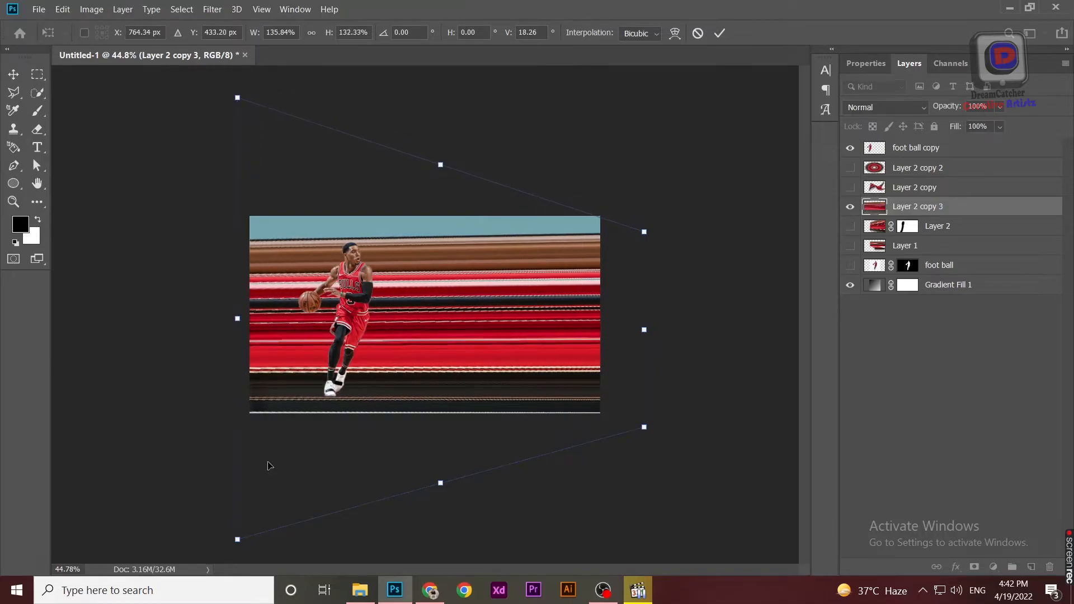
pyautogui.press('Return')
pyautogui.hotkey('ctrl', 't')
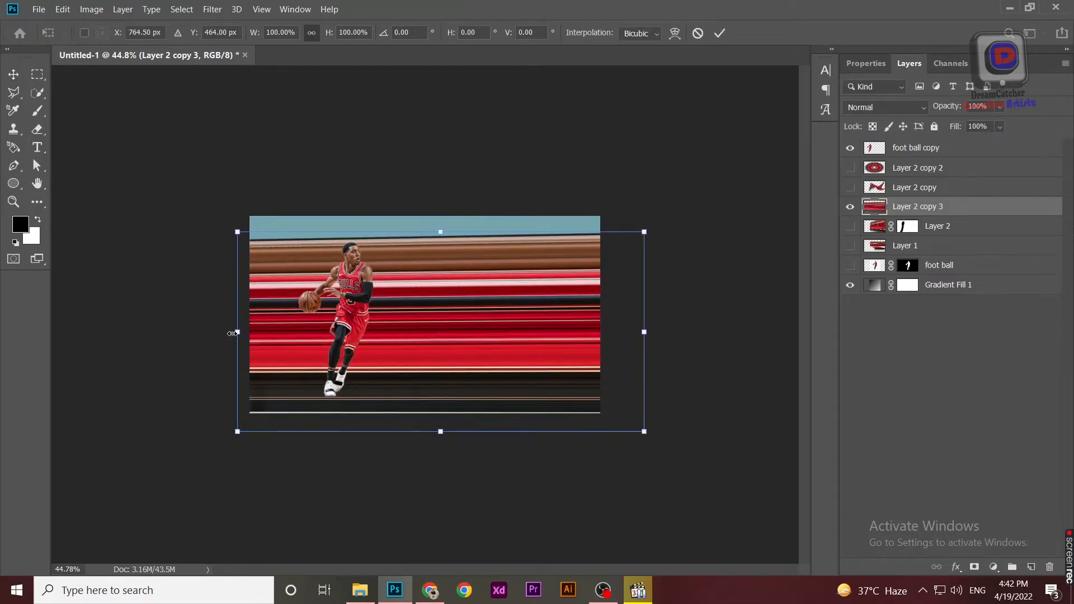
pyautogui.moveTo(235, 332); pyautogui.dragTo(233, 309)
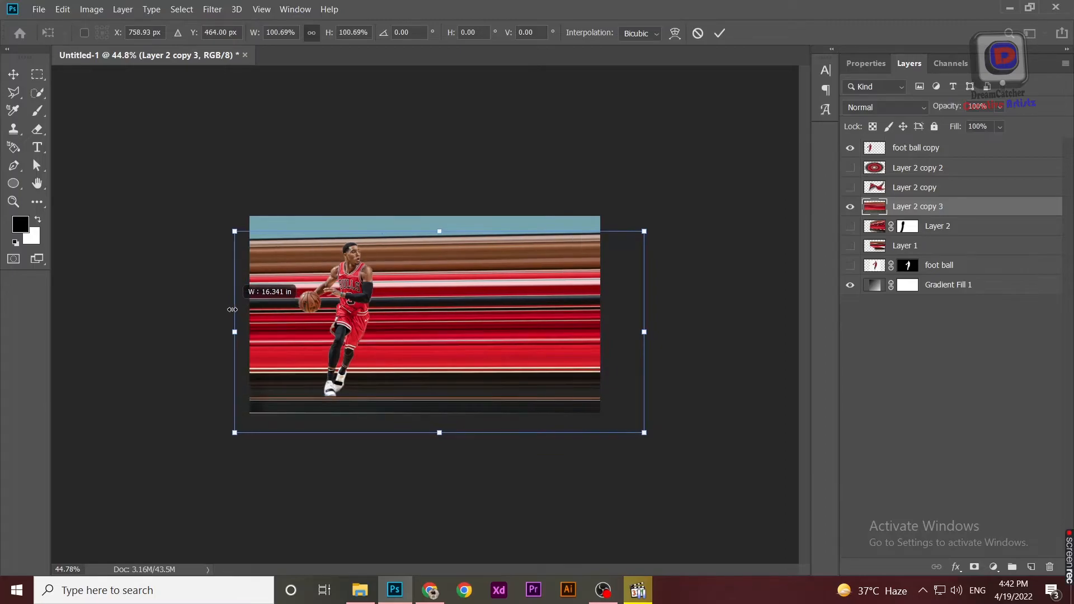
pyautogui.rightClick(404, 314)
pyautogui.click(340, 338)
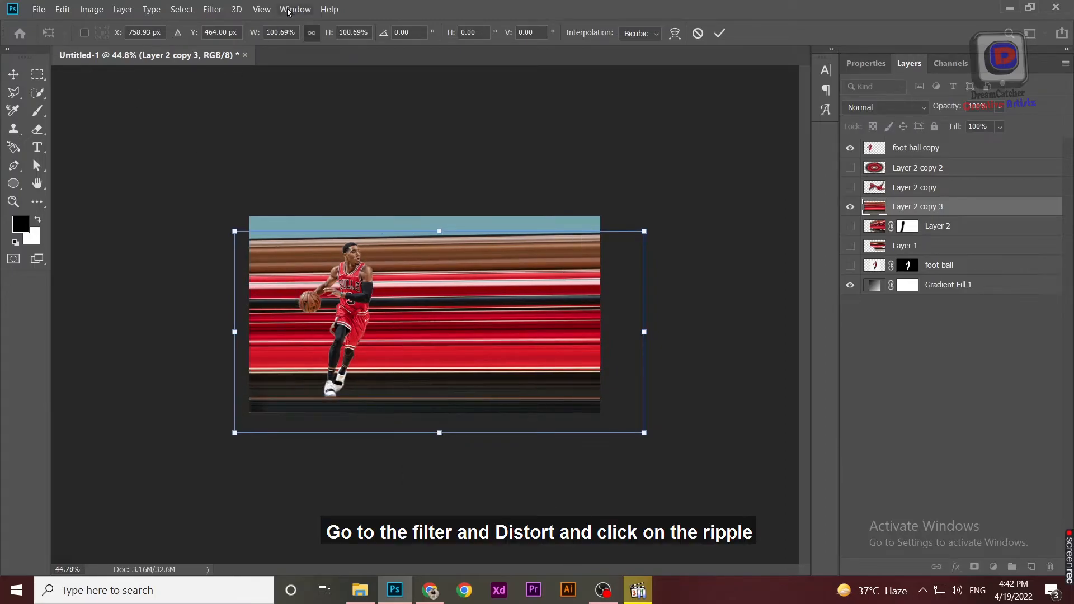
pyautogui.click(212, 10)
pyautogui.click(631, 152)
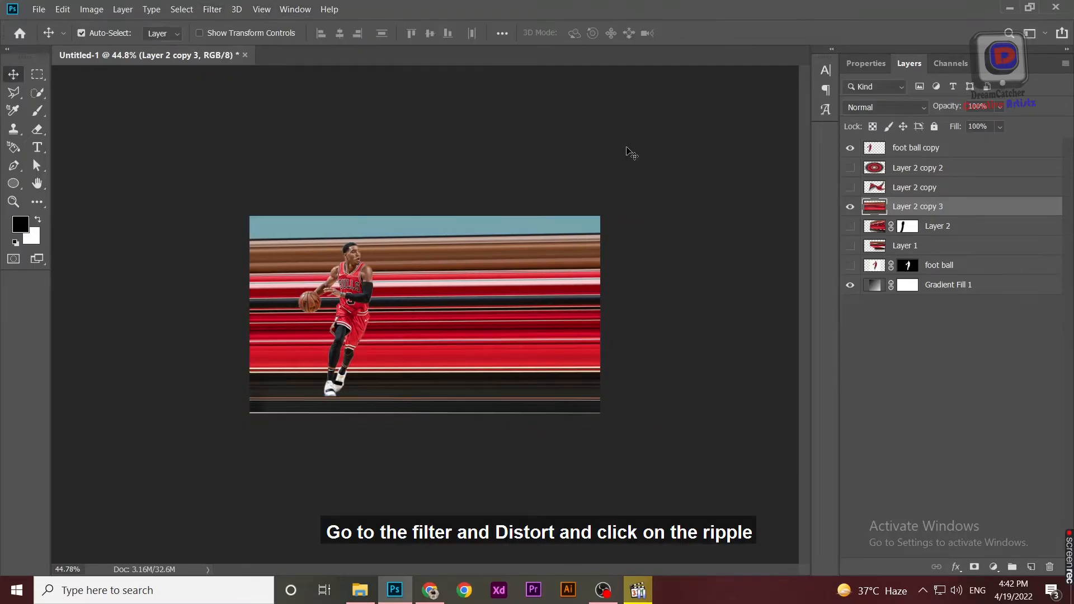
# Step: Apply a strong Ripple distortion to the streaks on Layer 2 copy 3 so the bands get jagged edges
pyautogui.click(221, 8)
pyautogui.moveTo(314, 184)
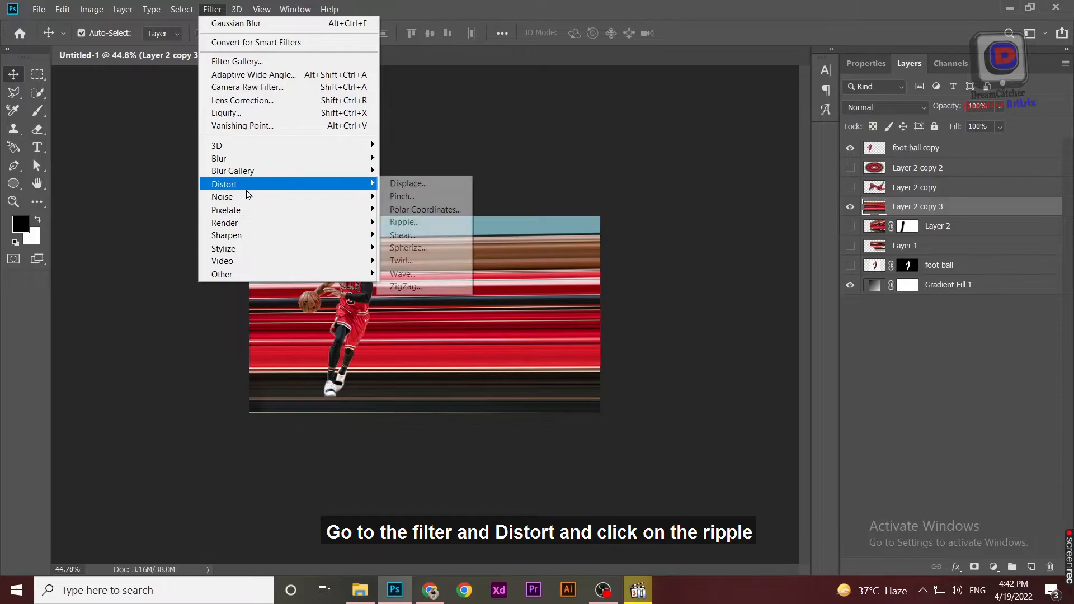
pyautogui.click(423, 230)
pyautogui.moveTo(528, 362); pyautogui.dragTo(462, 334)
pyautogui.click(664, 151)
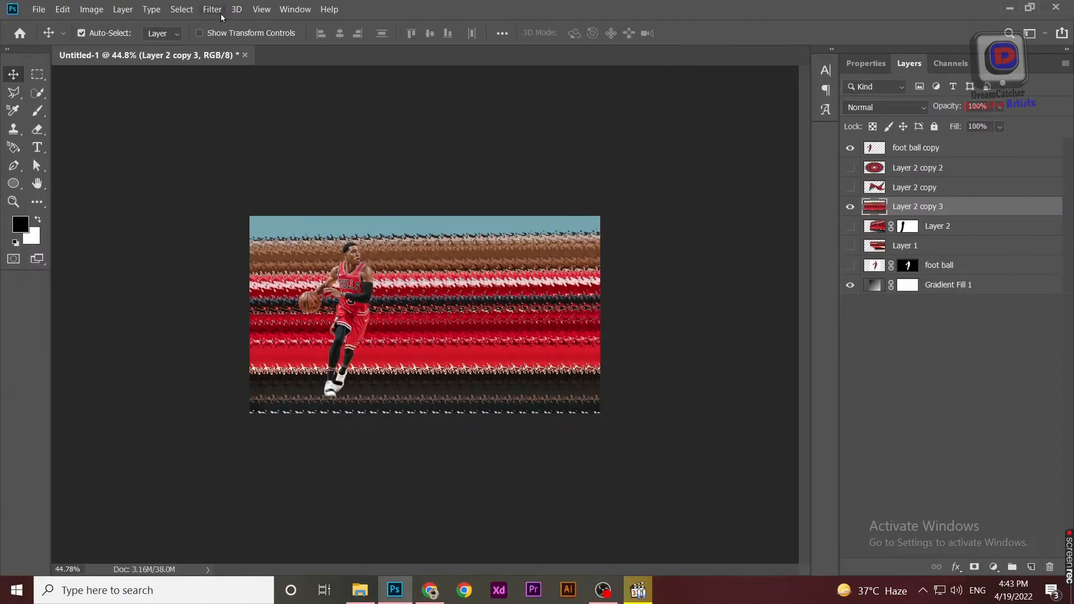
pyautogui.click(213, 9)
pyautogui.moveTo(245, 186)
pyautogui.click(426, 209)
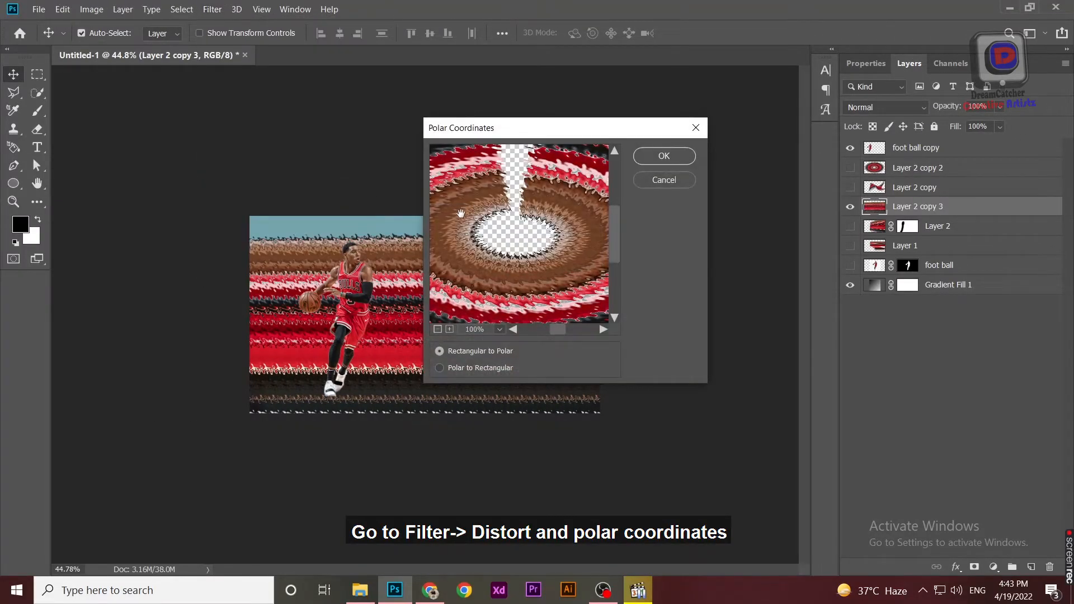
pyautogui.click(470, 368)
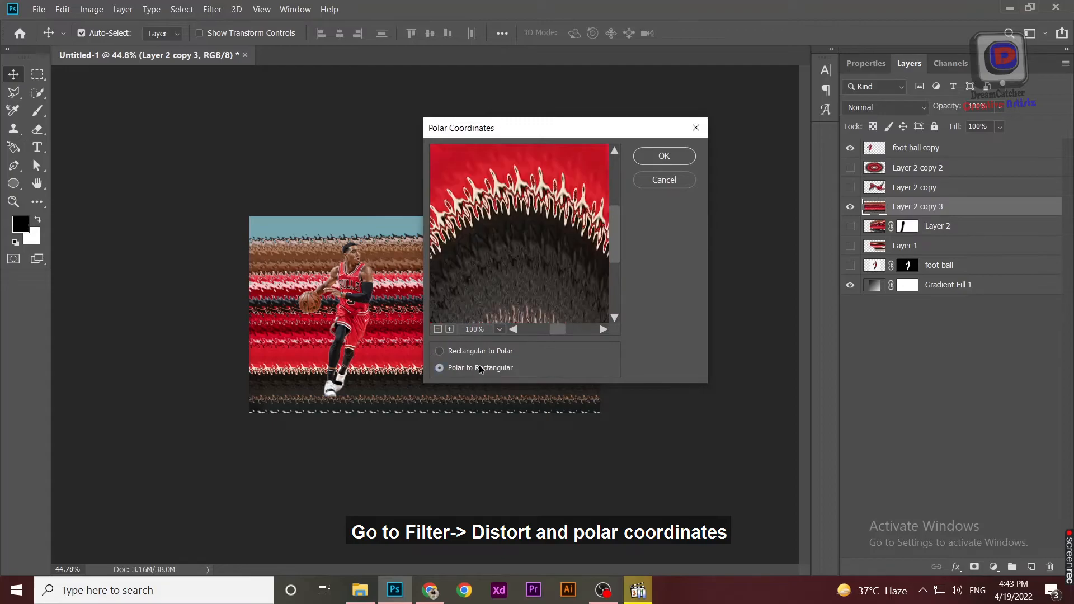
pyautogui.click(441, 351)
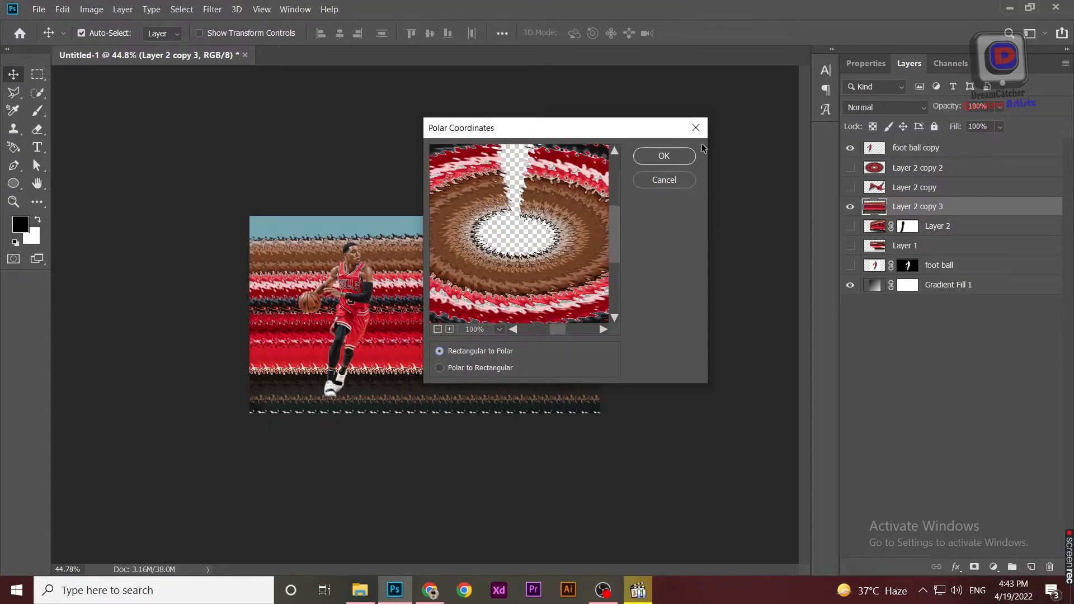
pyautogui.click(681, 185)
# Step: Stretch and reposition the rippled streaks past every canvas edge, to 106.30% width and 114.88% height, and accept the transform
pyautogui.hotkey('ctrl', 't')
pyautogui.moveTo(243, 330); pyautogui.dragTo(208, 330)
pyautogui.moveTo(385, 308); pyautogui.dragTo(384, 296)
pyautogui.moveTo(425, 428); pyautogui.dragTo(425, 437)
pyautogui.moveTo(416, 195); pyautogui.dragTo(417, 186)
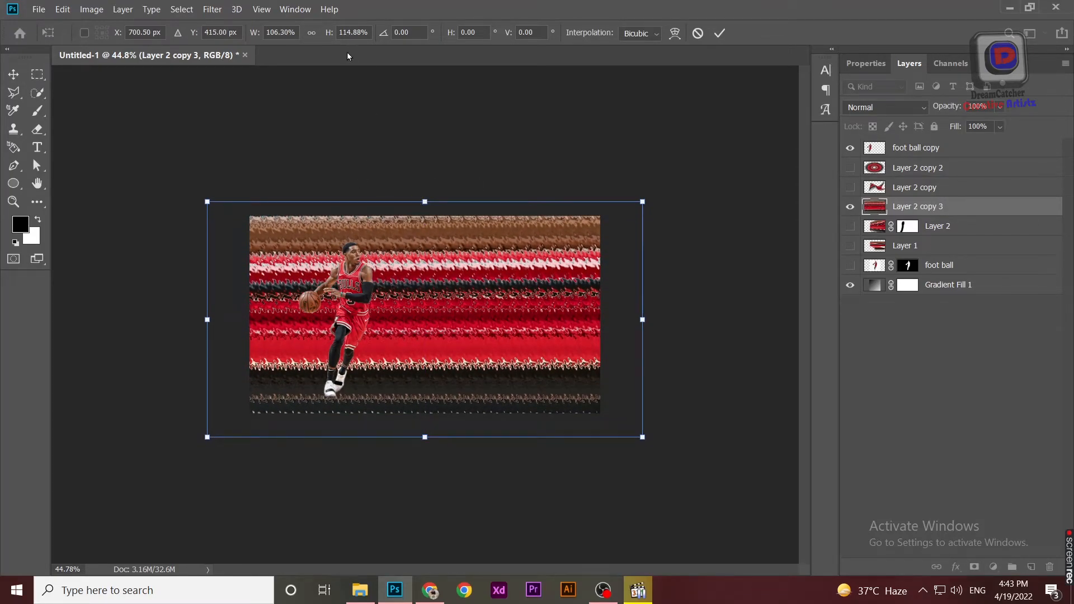
pyautogui.click(212, 9)
pyautogui.click(657, 7)
pyautogui.press('Return')
# Step: Convert the rippled streaks into concentric rings with the Polar Coordinates filter set to Rectangular to Polar
pyautogui.click(215, 11)
pyautogui.moveTo(242, 186)
pyautogui.click(415, 209)
pyautogui.click(654, 159)
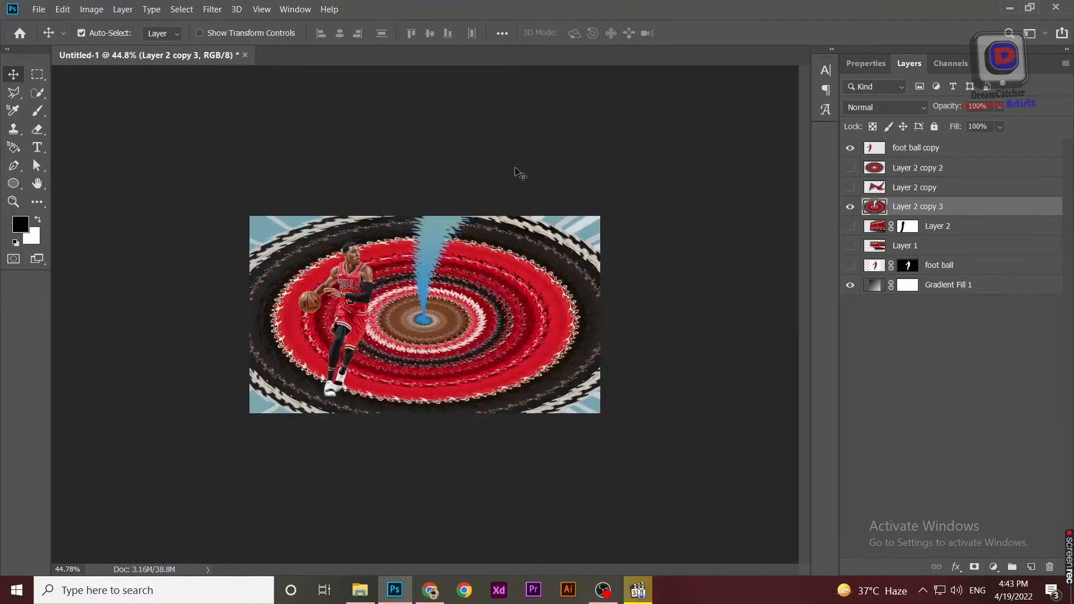
# Step: Shrink the rippled rings to about 68% width and 70% height, tilt them about -13°, and move them behind the player
pyautogui.scroll(-1, 425, 255)
pyautogui.hotkey('ctrl', 't')
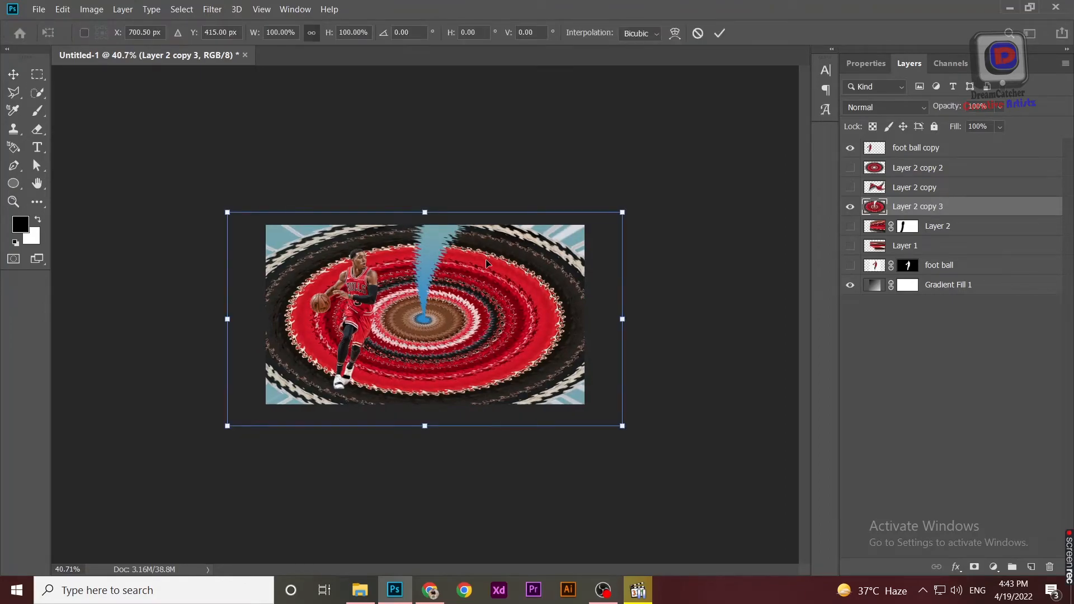
pyautogui.moveTo(625, 213); pyautogui.dragTo(496, 277)
pyautogui.moveTo(405, 363); pyautogui.dragTo(467, 331)
pyautogui.moveTo(572, 239); pyautogui.dragTo(473, 275)
pyautogui.moveTo(462, 354); pyautogui.dragTo(407, 373)
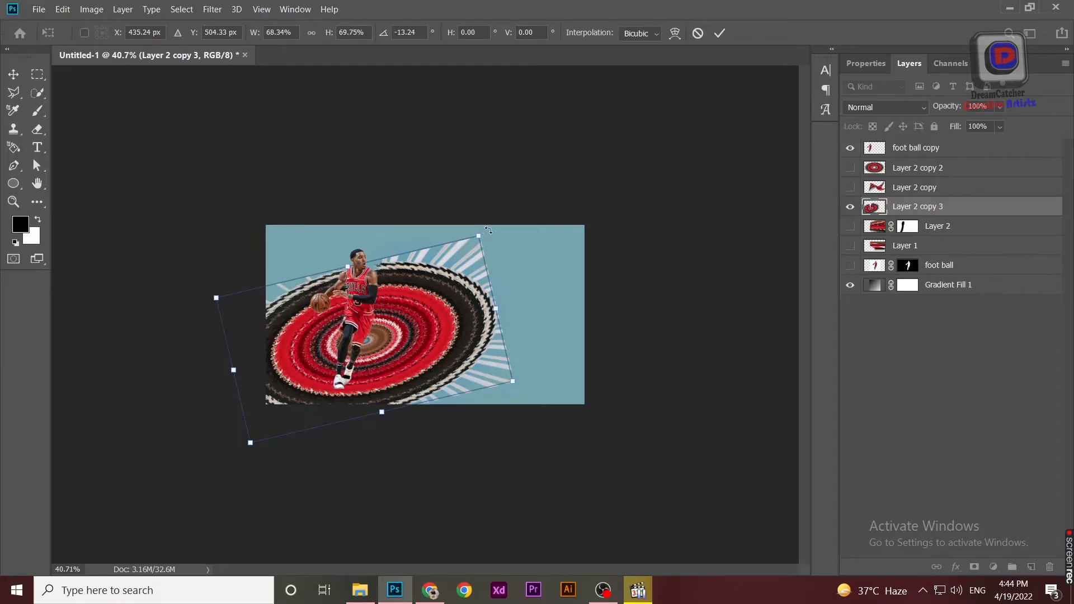
# Step: Rotate the rings into an upright oval with the gap facing left, shorten and centre it behind the player, and accept the transform
pyautogui.moveTo(488, 230); pyautogui.dragTo(277, 202)
pyautogui.moveTo(396, 315); pyautogui.dragTo(406, 305)
pyautogui.moveTo(370, 192); pyautogui.dragTo(370, 249)
pyautogui.moveTo(362, 312); pyautogui.dragTo(356, 285)
pyautogui.press('Return')
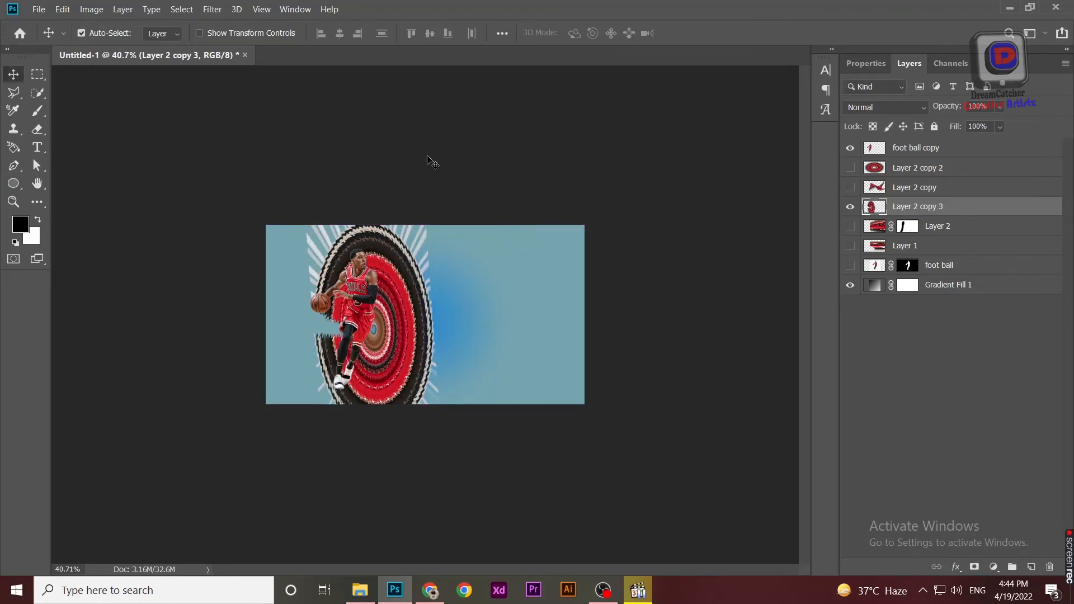
# Step: Add a mask to Layer 2 copy 3 and paint out the rings left of the player's body and legs with a 150 px black brush
pyautogui.scroll(3, 399, 294)
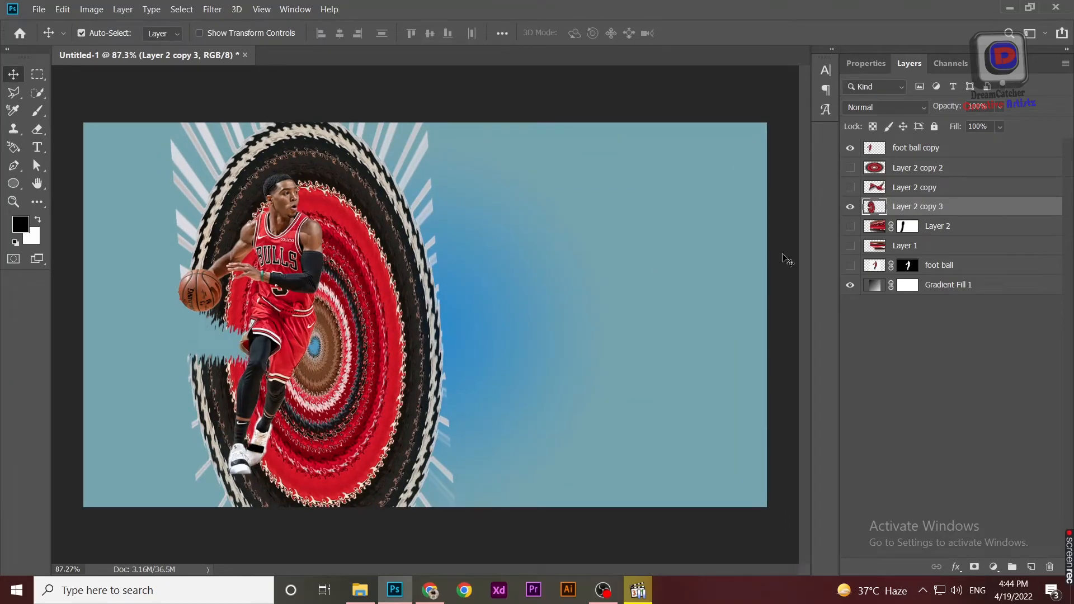
pyautogui.click(975, 566)
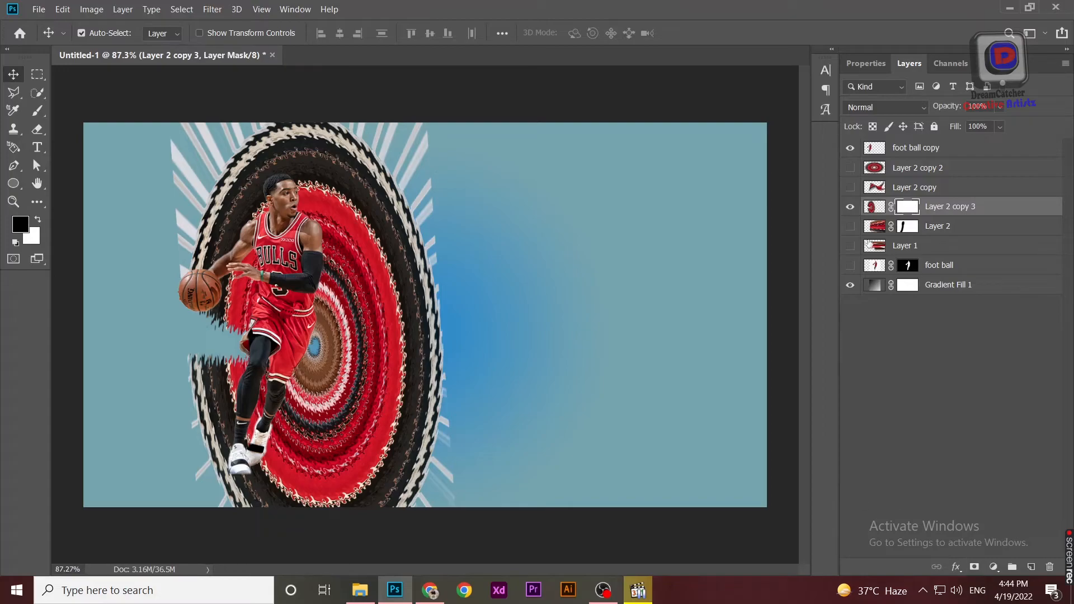
pyautogui.press('b')
pyautogui.moveTo(244, 322)
pyautogui.mouseDown()
pyautogui.moveTo(215, 317)
pyautogui.moveTo(160, 331)
pyautogui.moveTo(201, 325)
pyautogui.moveTo(269, 274)
pyautogui.moveTo(207, 392)
pyautogui.moveTo(203, 454)
pyautogui.moveTo(274, 277)
pyautogui.moveTo(252, 215)
pyautogui.moveTo(120, 336)
pyautogui.mouseUp()
pyautogui.scroll(-3, 263, 395)
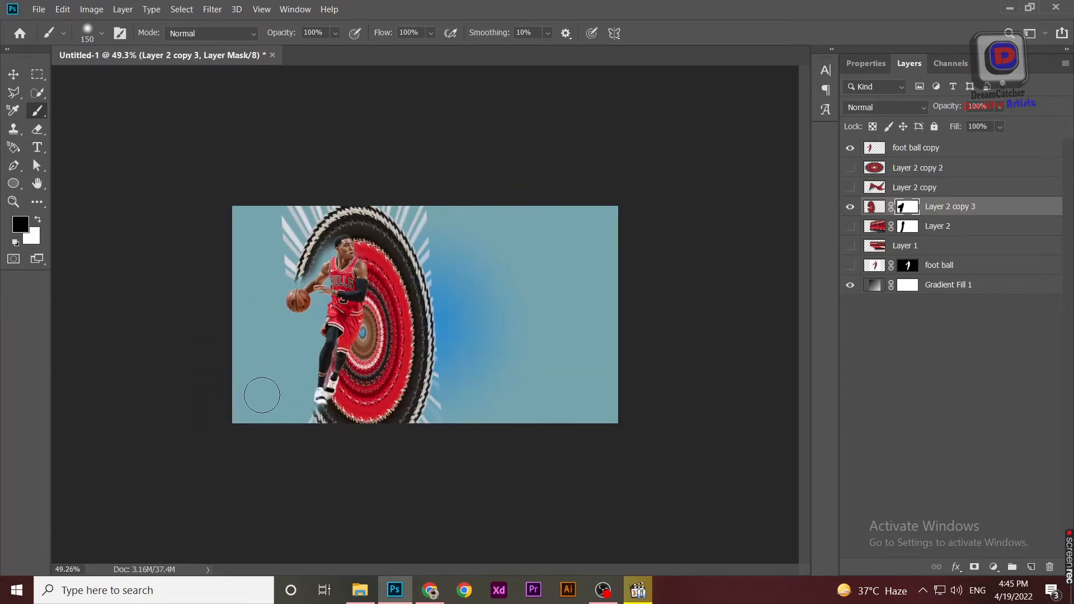
pyautogui.scroll(3, 322, 296)
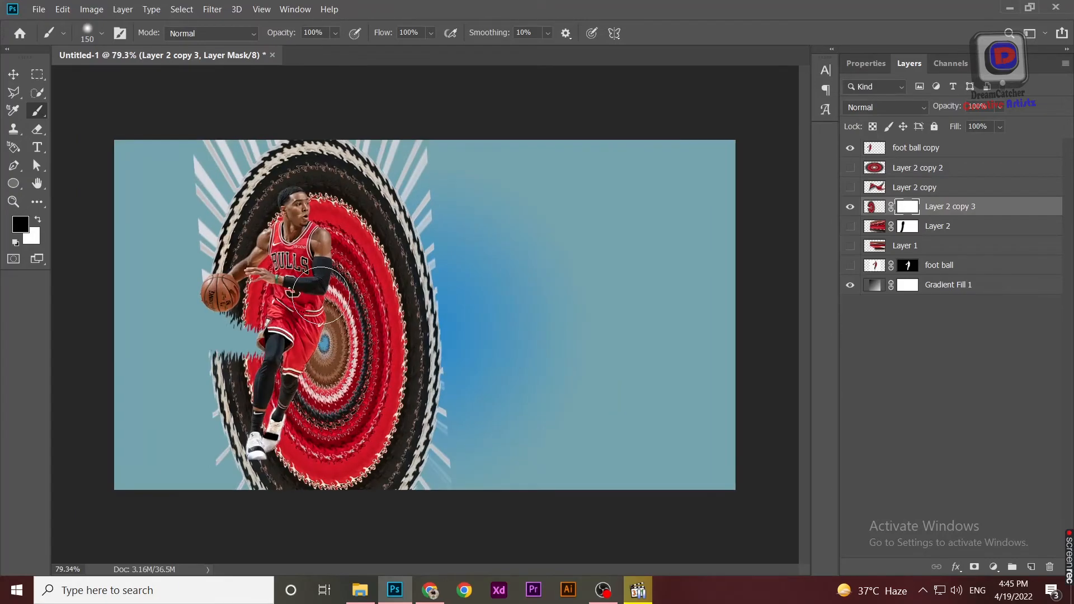
pyautogui.moveTo(243, 284)
pyautogui.mouseDown()
pyautogui.moveTo(201, 320)
pyautogui.moveTo(218, 323)
pyautogui.moveTo(176, 333)
pyautogui.moveTo(213, 366)
pyautogui.moveTo(186, 428)
pyautogui.moveTo(195, 460)
pyautogui.moveTo(167, 486)
pyautogui.mouseUp()
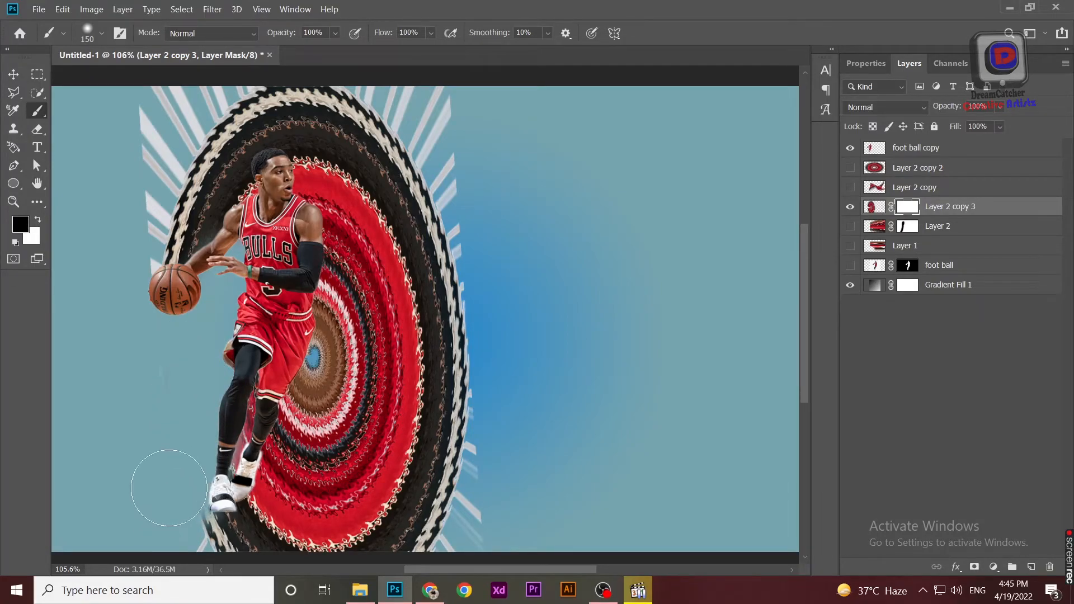
pyautogui.moveTo(164, 515); pyautogui.dragTo(165, 530)
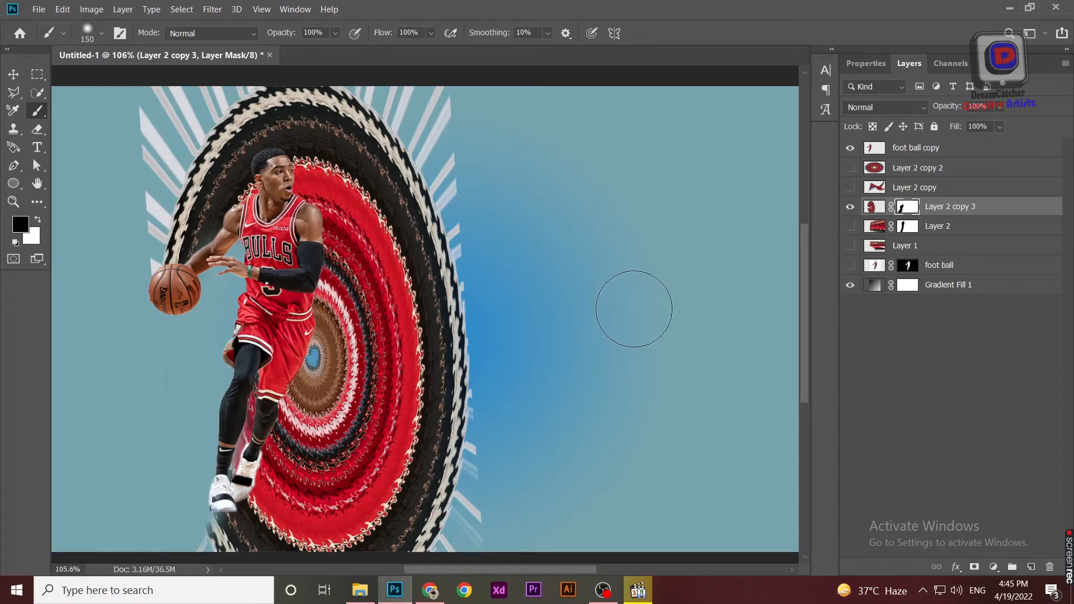
pyautogui.scroll(-5, 634, 309)
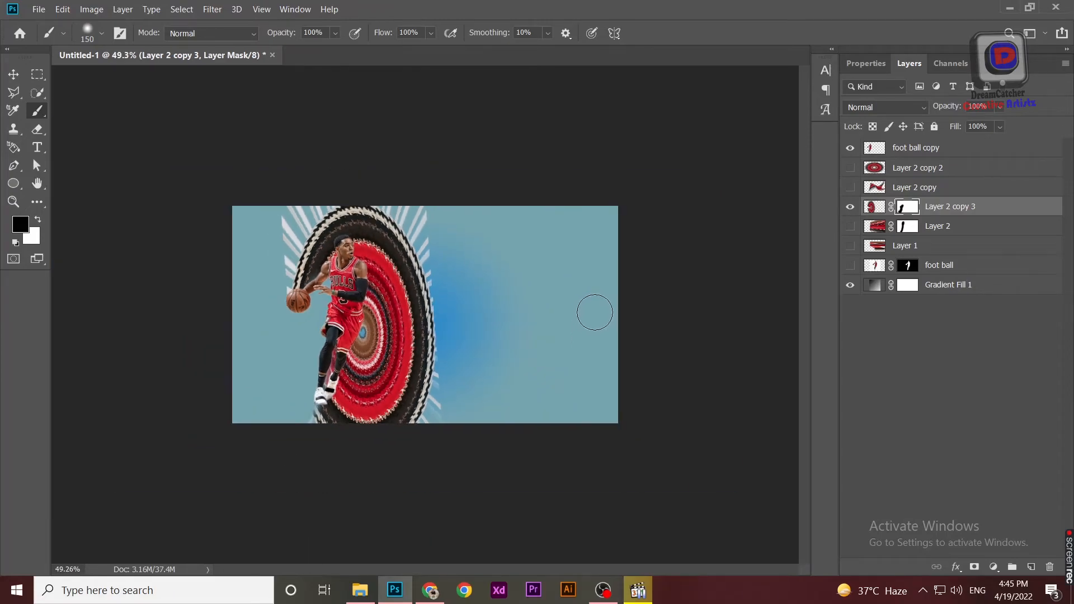
# Step: Add a Hue/Saturation adjustment above Layer 2 copy 3 with hue +78, saturation +17 and lightness +6
pyautogui.click(875, 207)
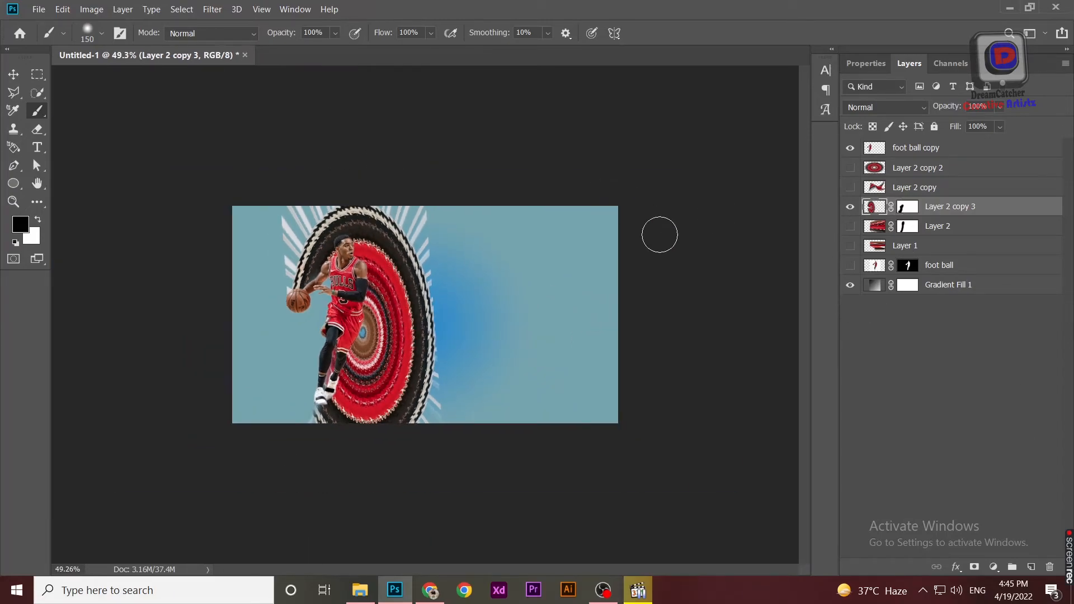
pyautogui.click(994, 567)
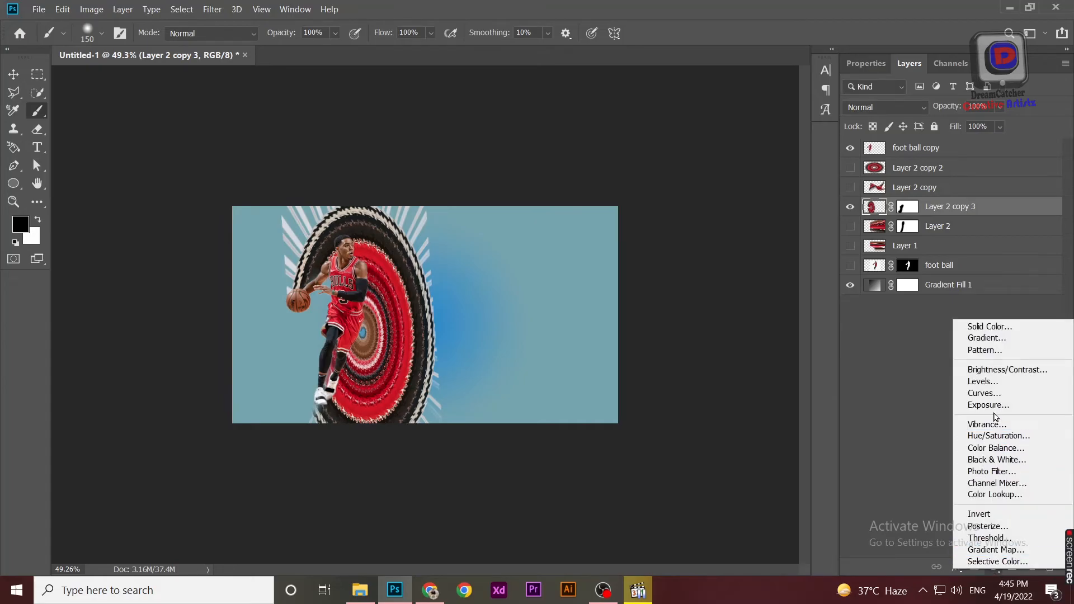
pyautogui.click(999, 436)
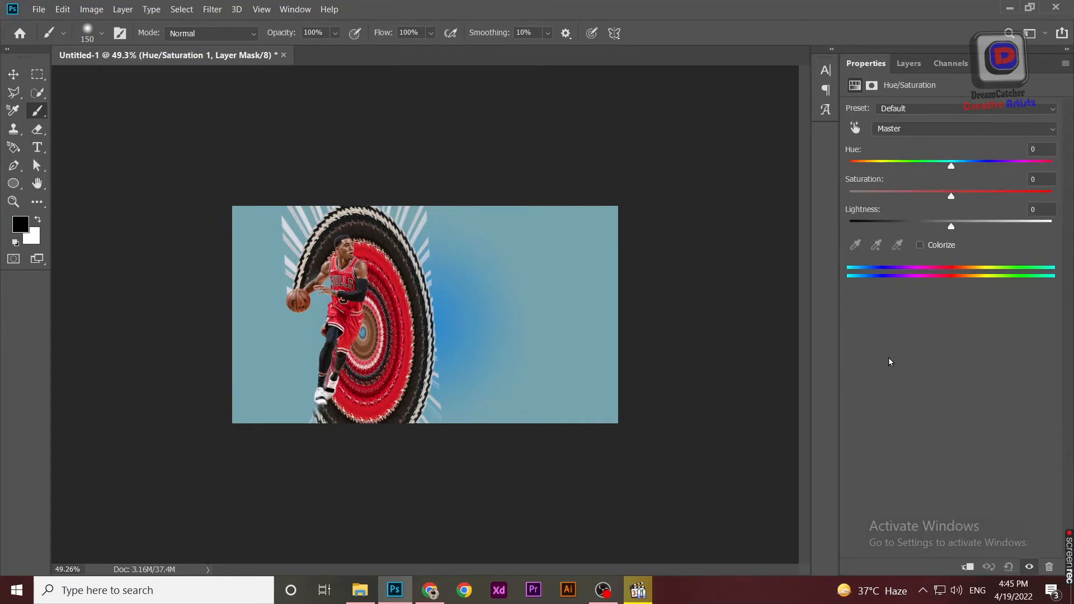
pyautogui.moveTo(957, 165); pyautogui.dragTo(959, 226)
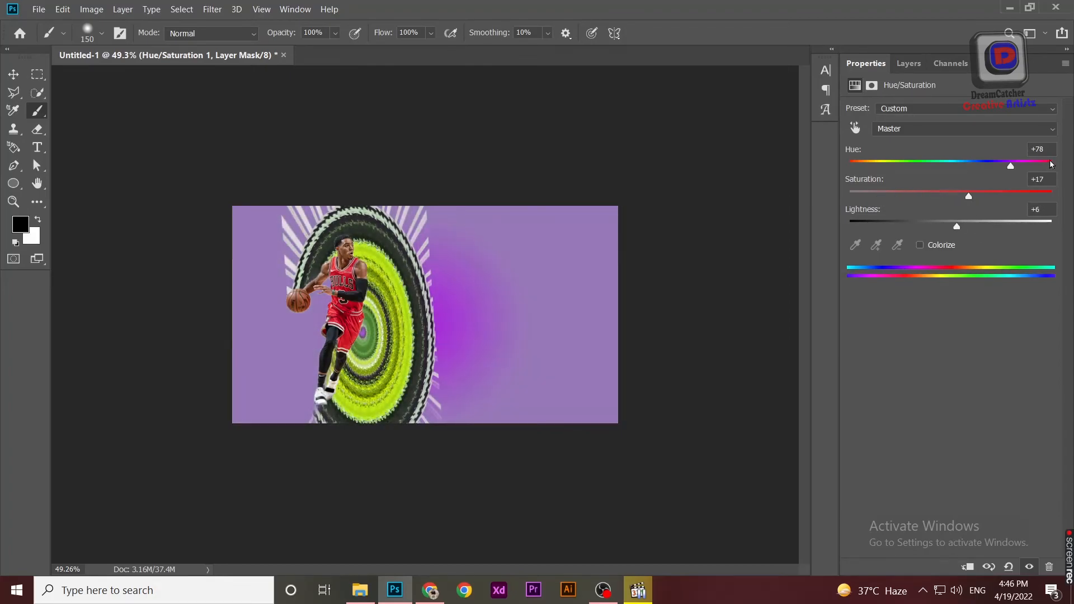
# Step: Clip the Hue/Saturation adjustment to Layer 2 copy 3 and set hue to +106, saturation to -13 and lightness to +4
pyautogui.click(921, 66)
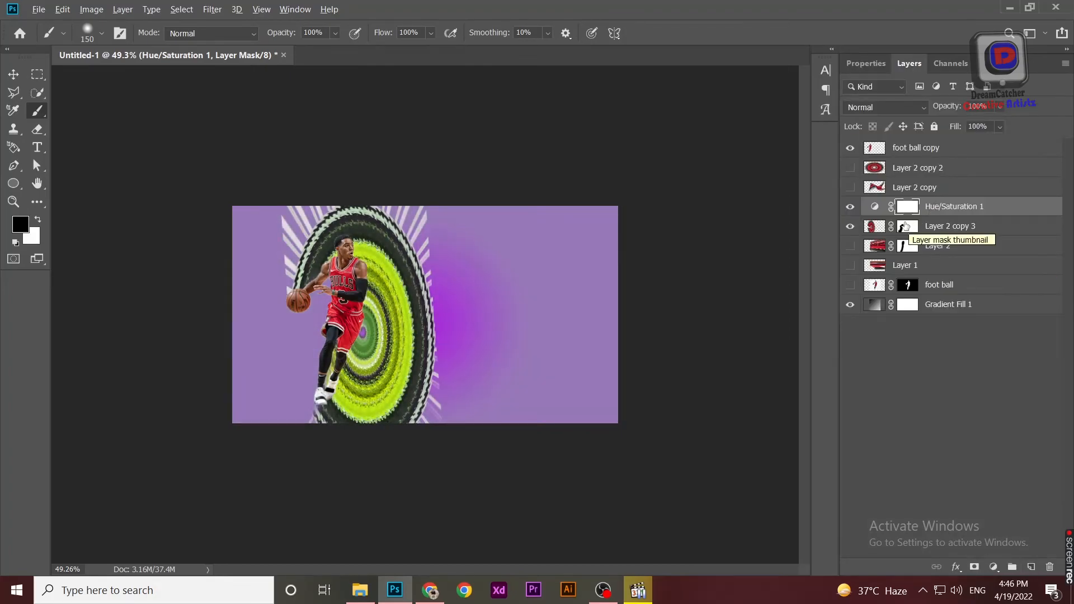
pyautogui.keyDown('alt'); pyautogui.click(877, 215); pyautogui.keyUp('alt')
pyautogui.doubleClick(885, 208)
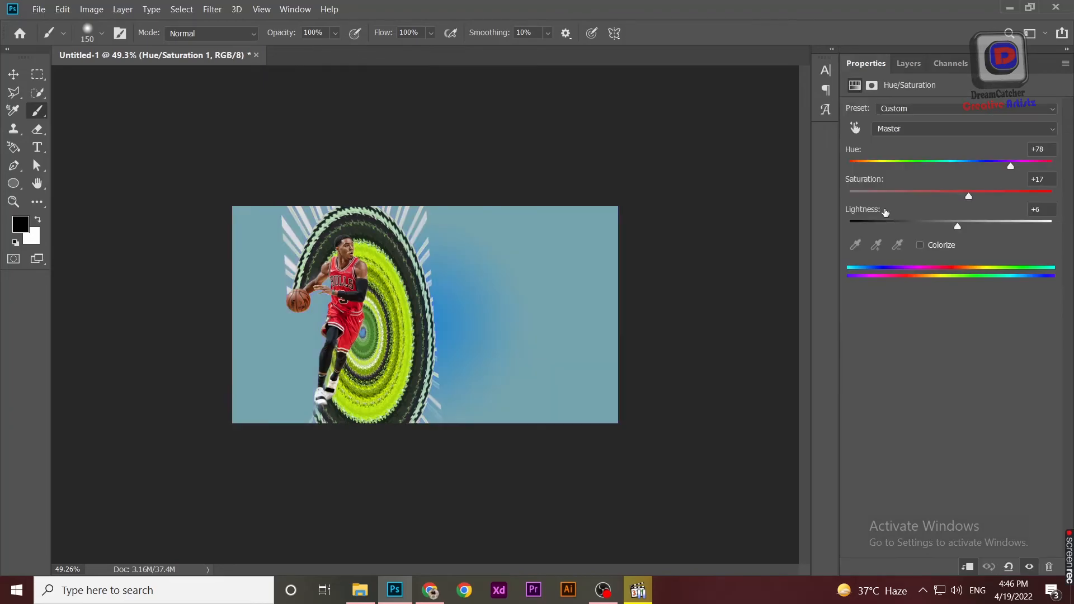
pyautogui.moveTo(1013, 168); pyautogui.dragTo(955, 226)
pyautogui.click(923, 247)
pyautogui.click(924, 248)
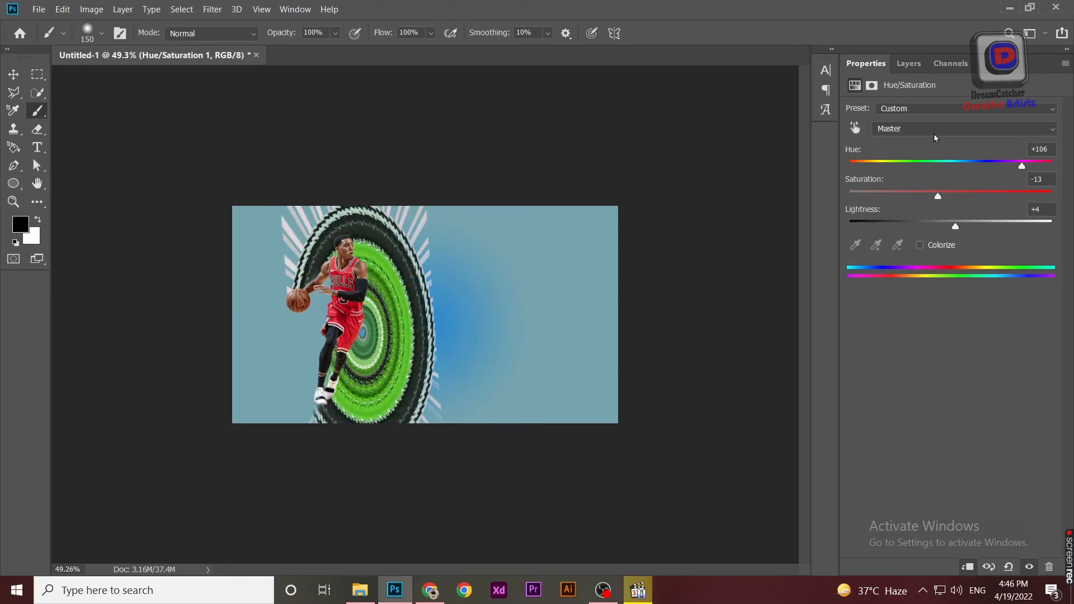
# Step: Recolour the rings purple by setting the adjustment's hue to -58, and view the artwork up close
pyautogui.moveTo(995, 161); pyautogui.dragTo(892, 167)
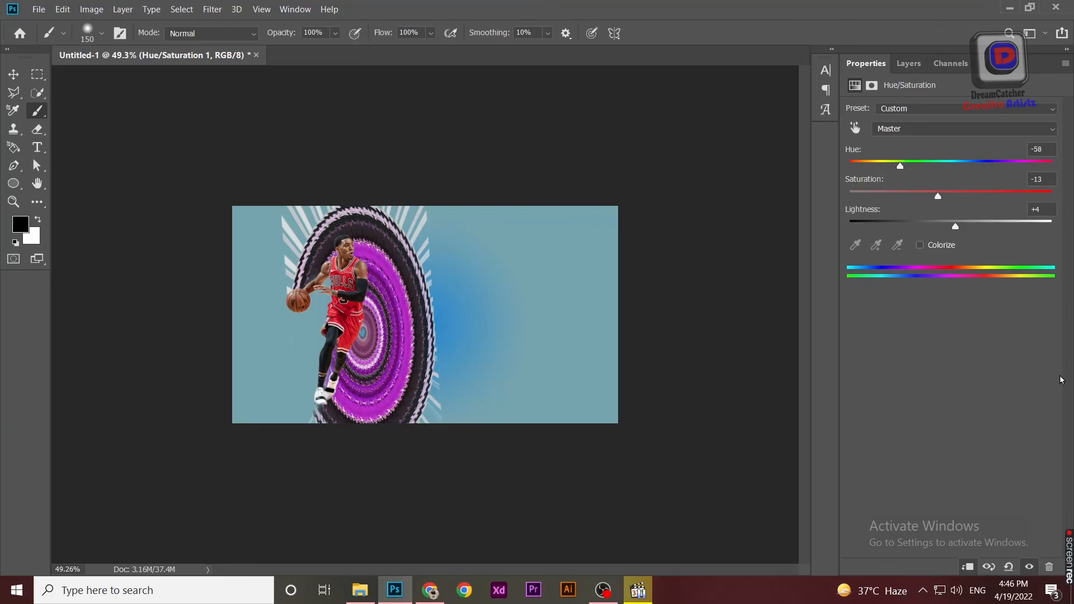
pyautogui.scroll(6, 462, 203)
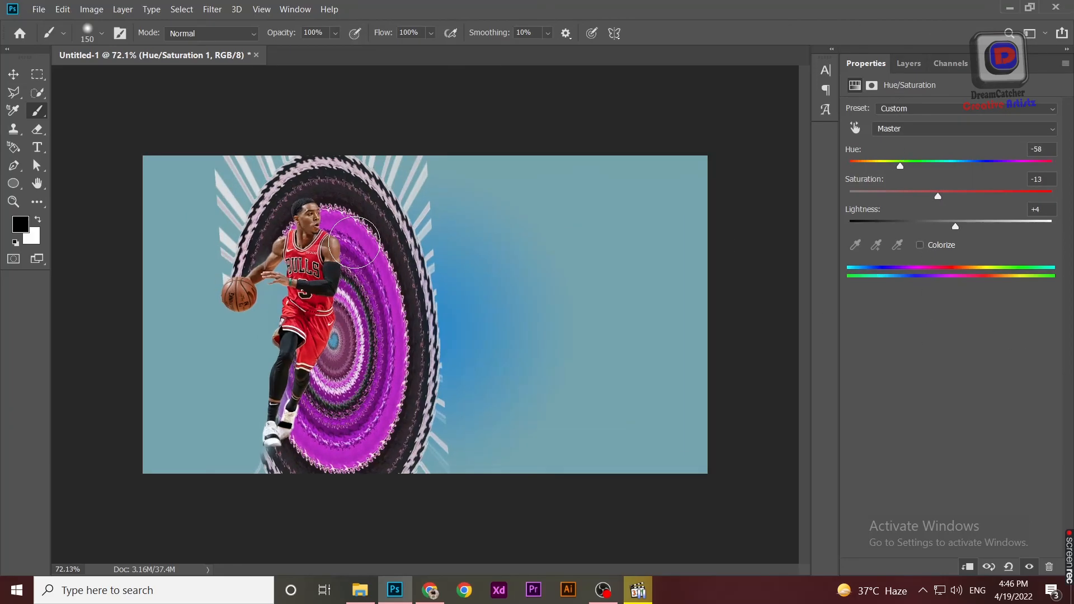
pyautogui.moveTo(548, 575); pyautogui.dragTo(522, 575)
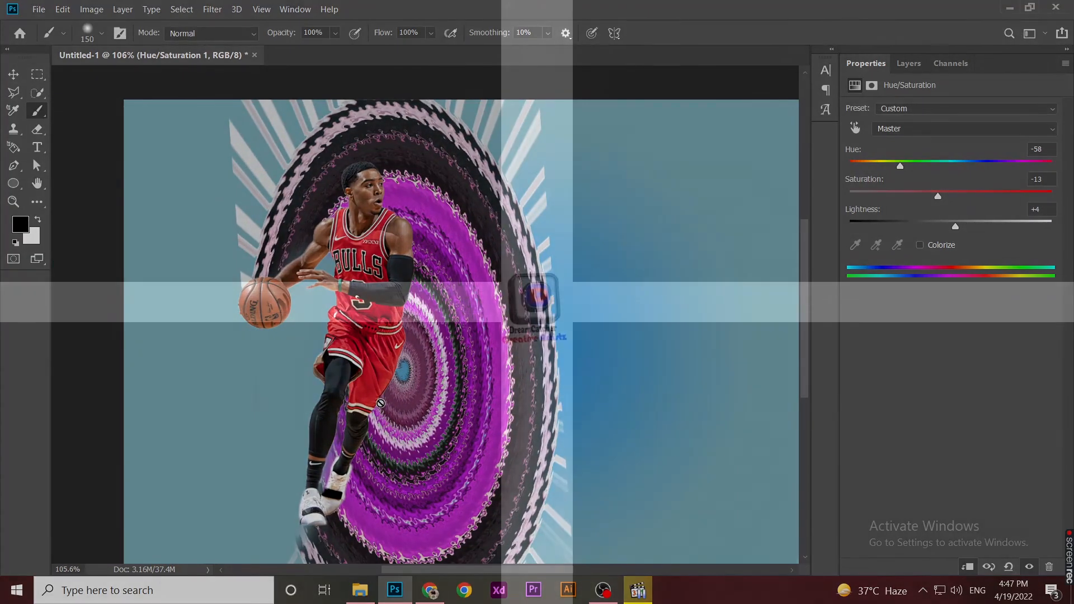